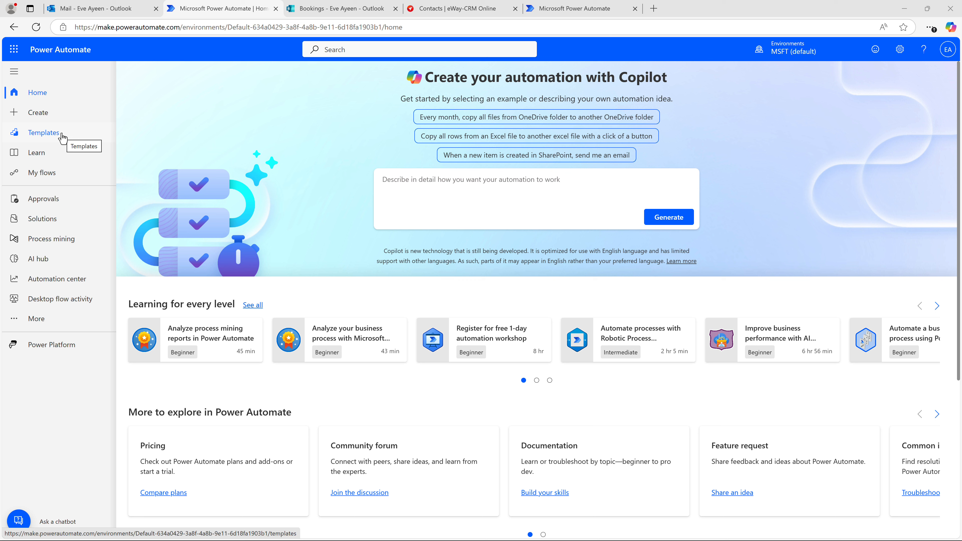
Step: Create an automated cloud flow triggered by the Microsoft Bookings event "When a appointment is Created", searching the triggers for "booking"
left_click(38, 113)
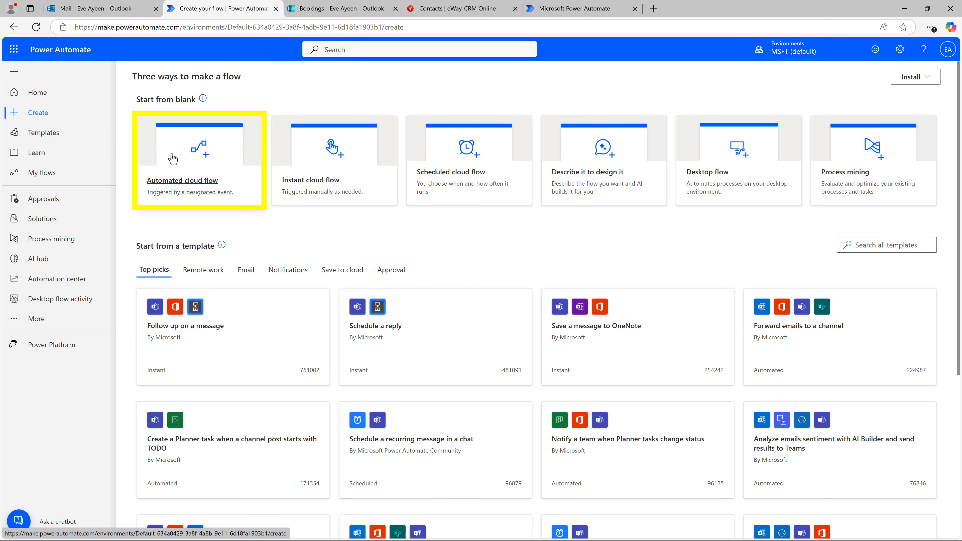
left_click(180, 162)
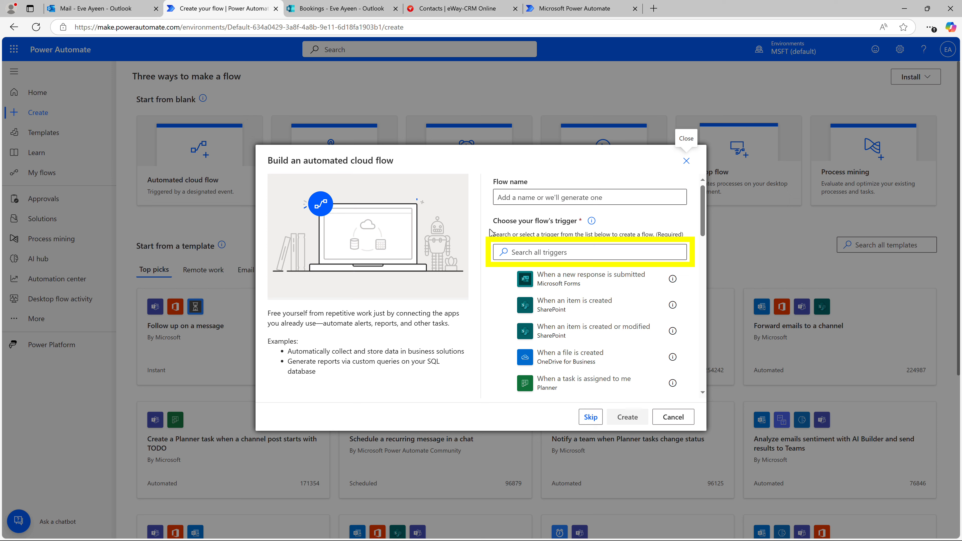
left_click(553, 250)
type("booking")
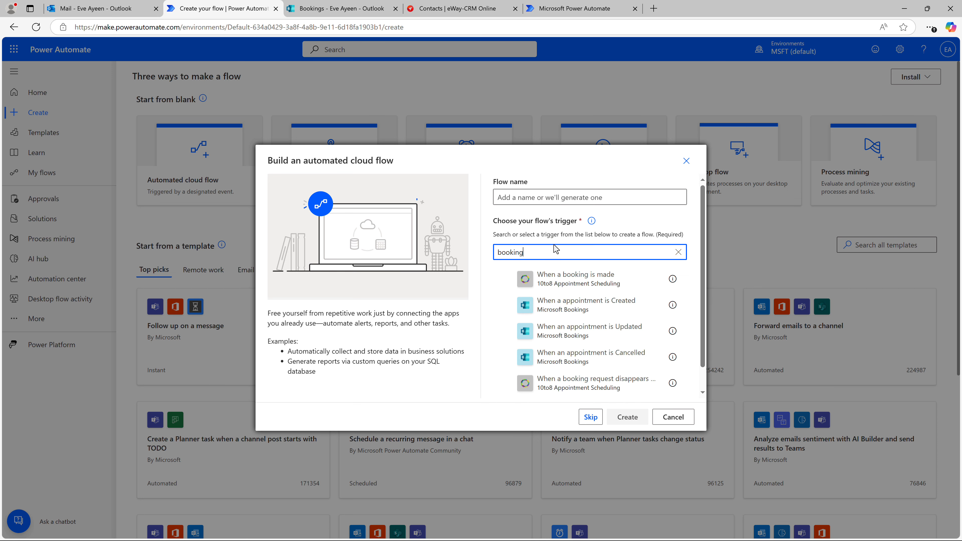
left_click(565, 308)
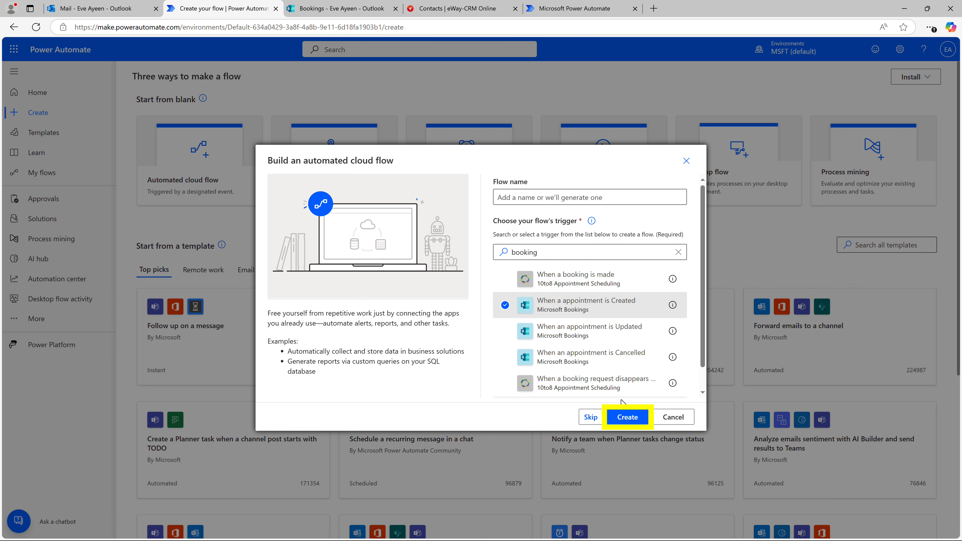
left_click(627, 420)
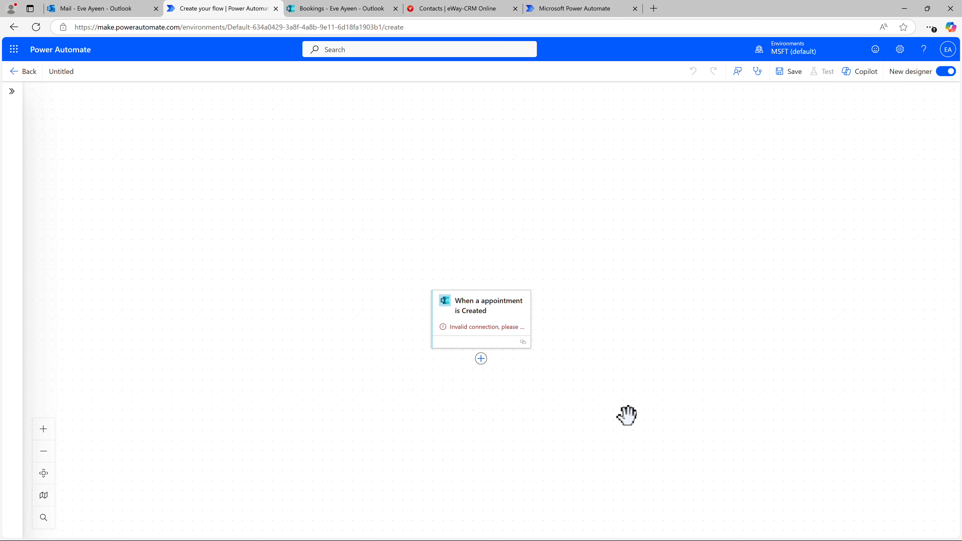
Step: Create a new Microsoft Bookings connection for the appointment trigger, signing in with the already signed-in account
left_click(485, 333)
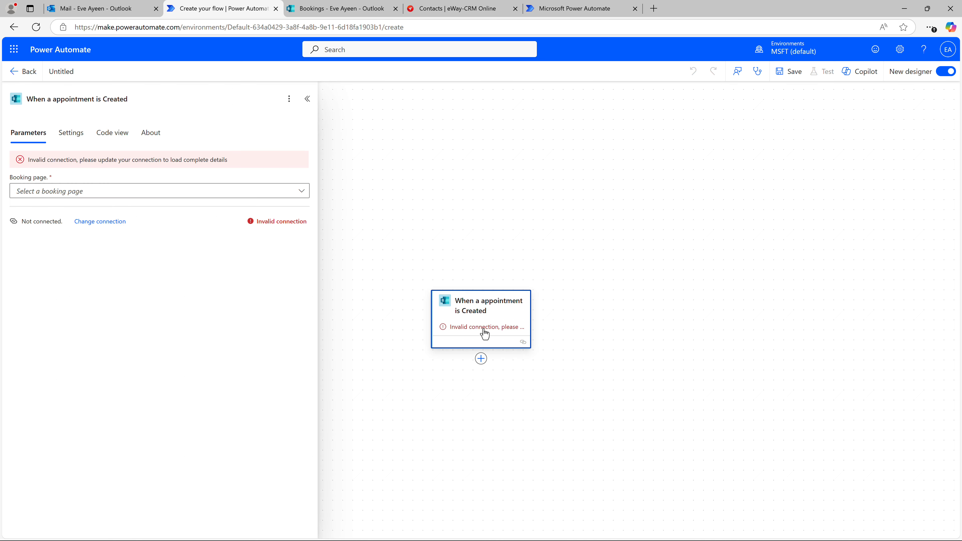
left_click(107, 227)
left_click(135, 235)
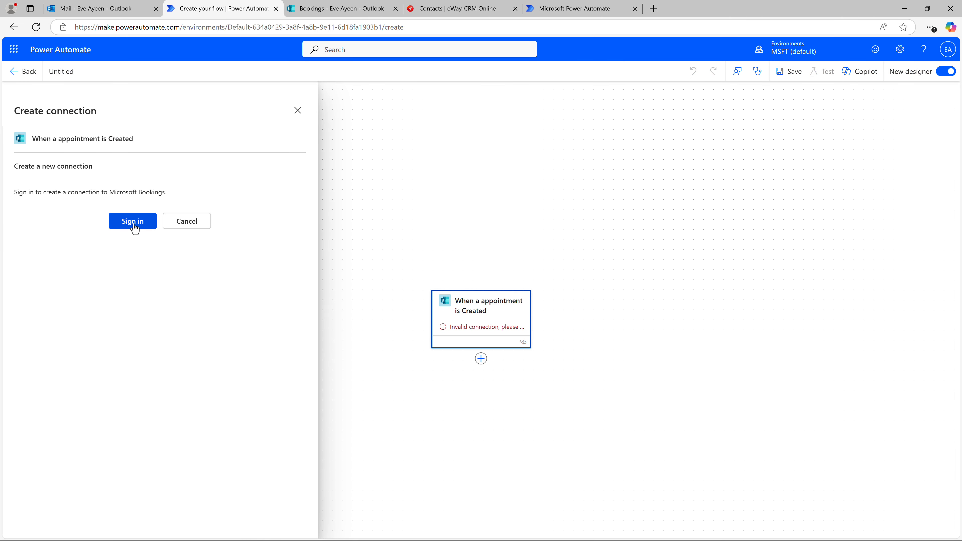
left_click(134, 224)
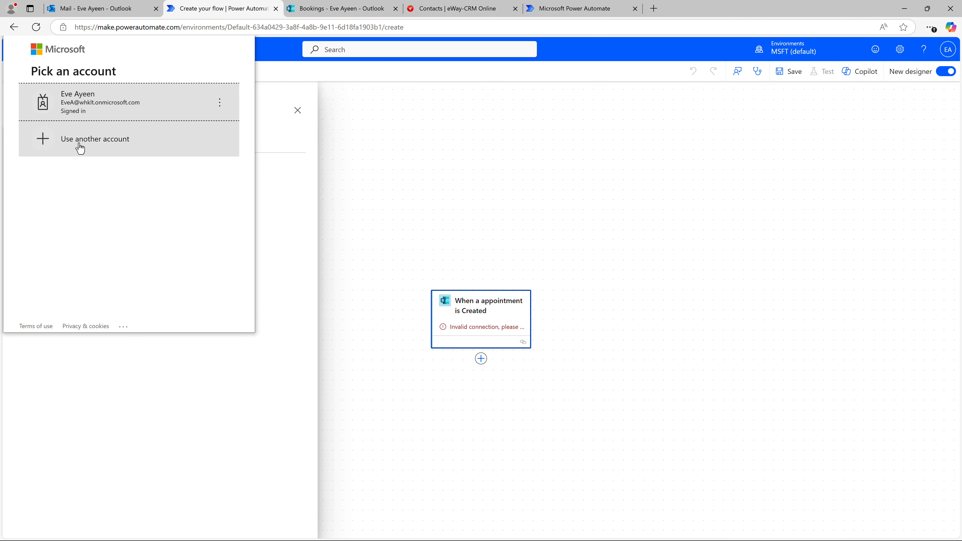
left_click(74, 110)
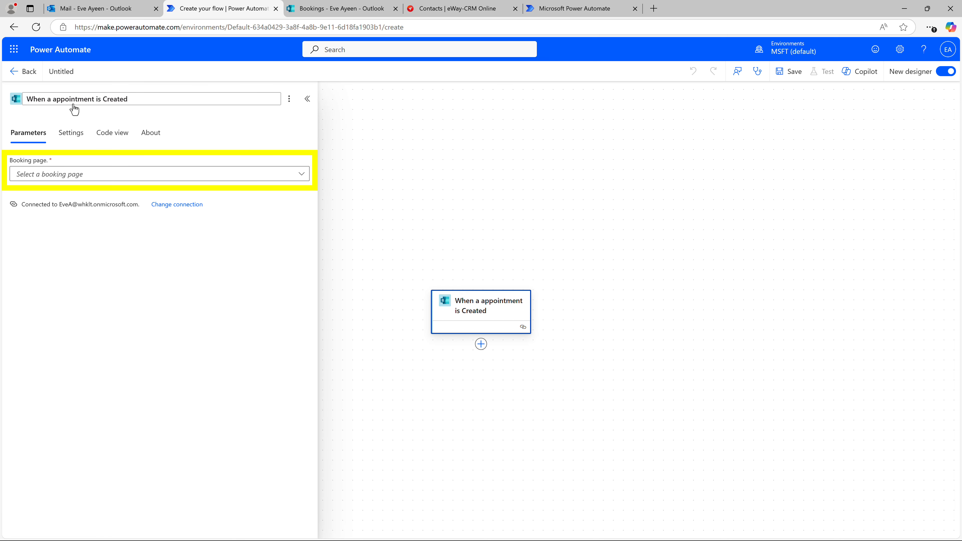
Step: Check the trigger's booking page choices, and copy the link of the shared eWay-CRM booking page in Bookings
left_click(88, 180)
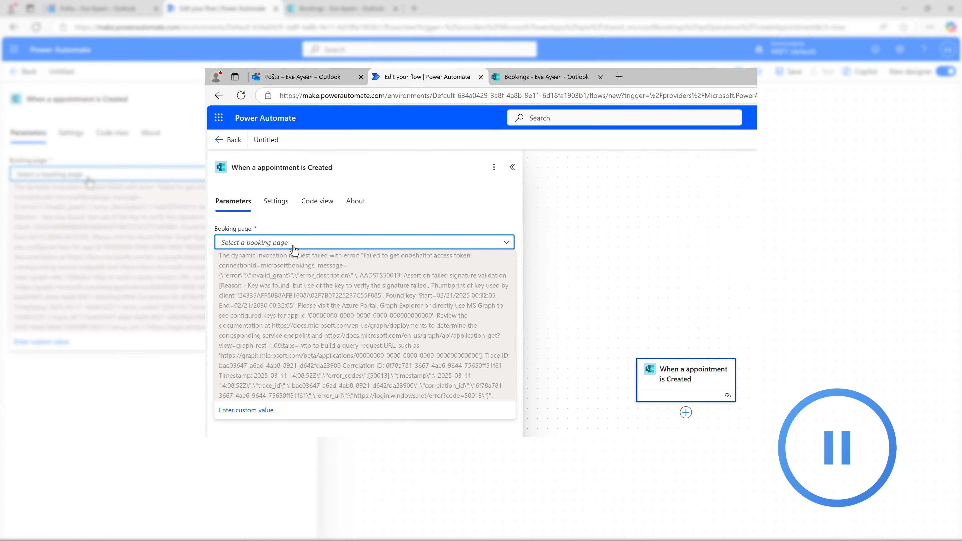
left_click(293, 242)
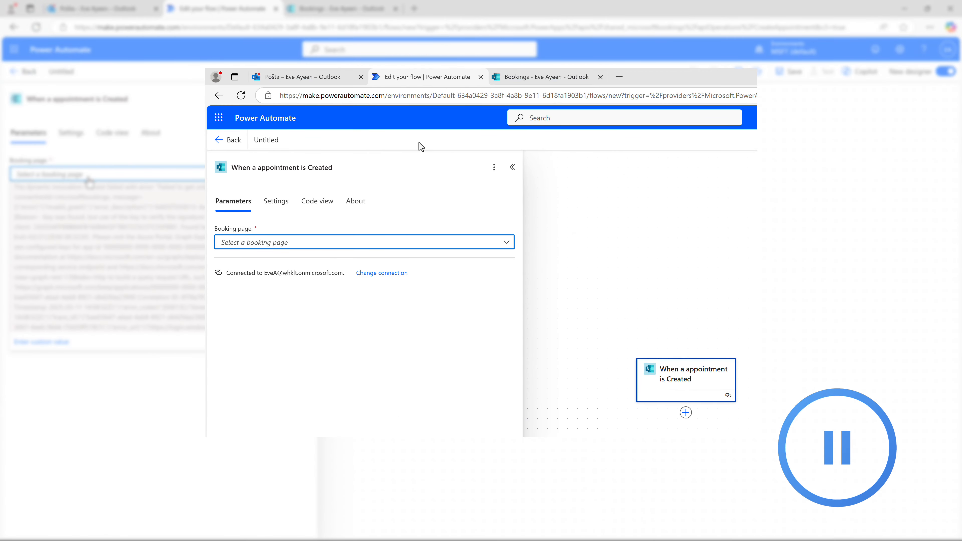
left_click(516, 81)
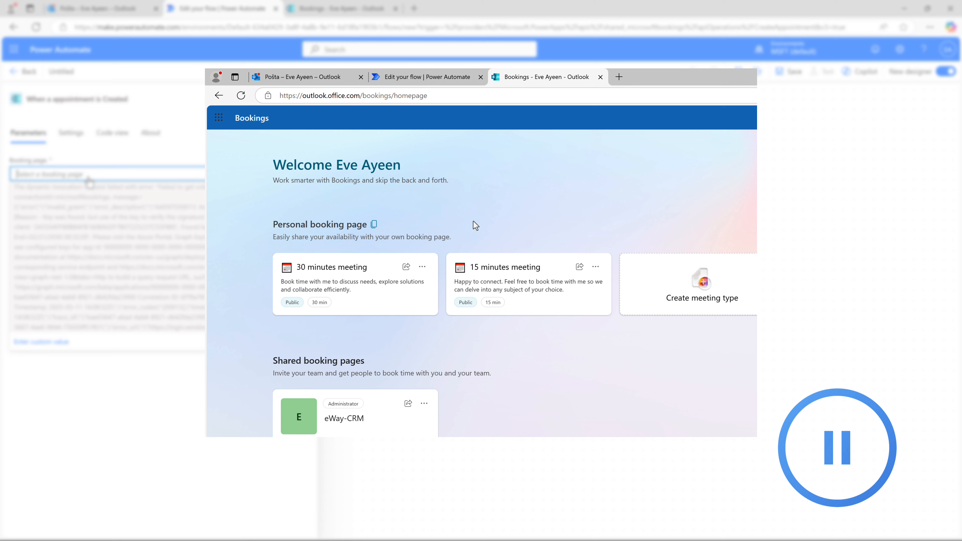
left_click(407, 403)
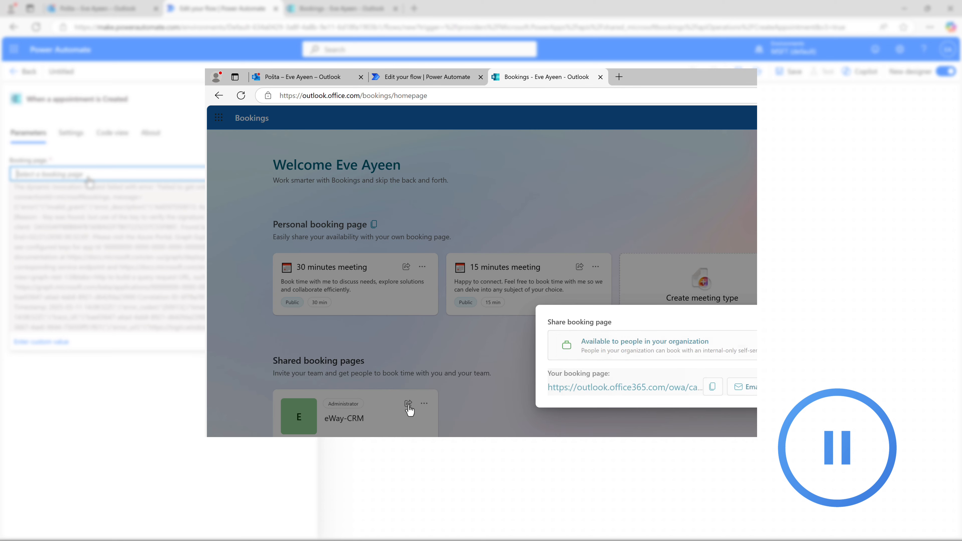
left_click(712, 387)
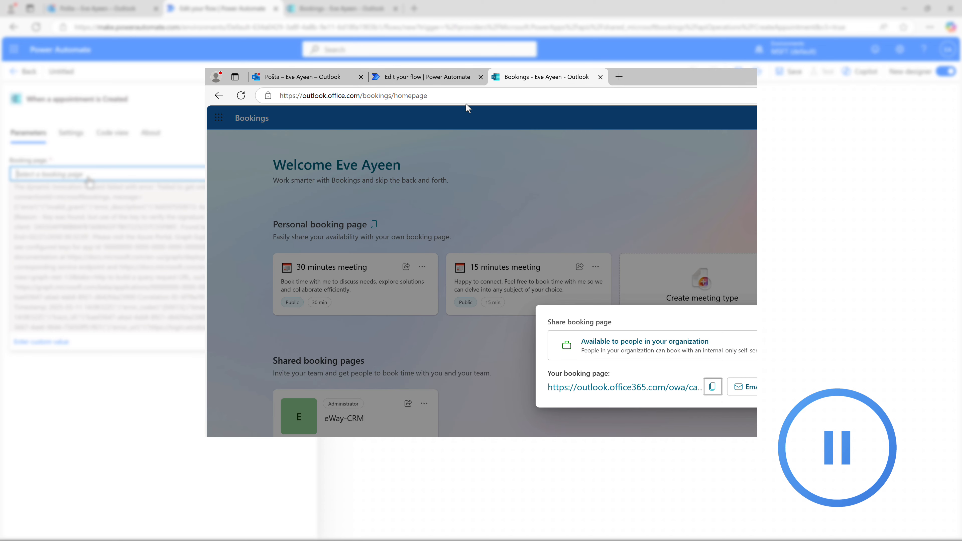
Step: Return to the flow in Power Automate and use the copied booking page link as a custom value for the trigger's booking page
left_click(454, 83)
left_click(412, 244)
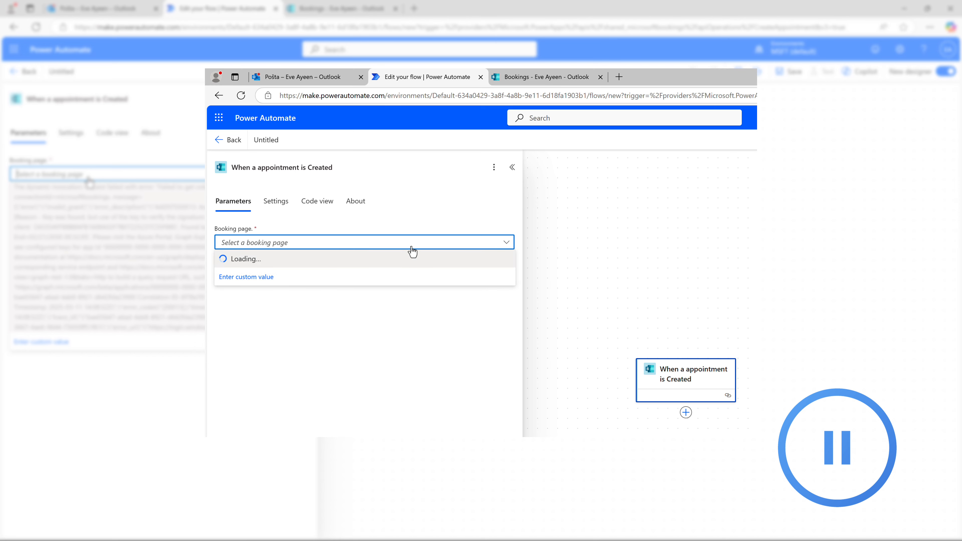
key("ctrl+v")
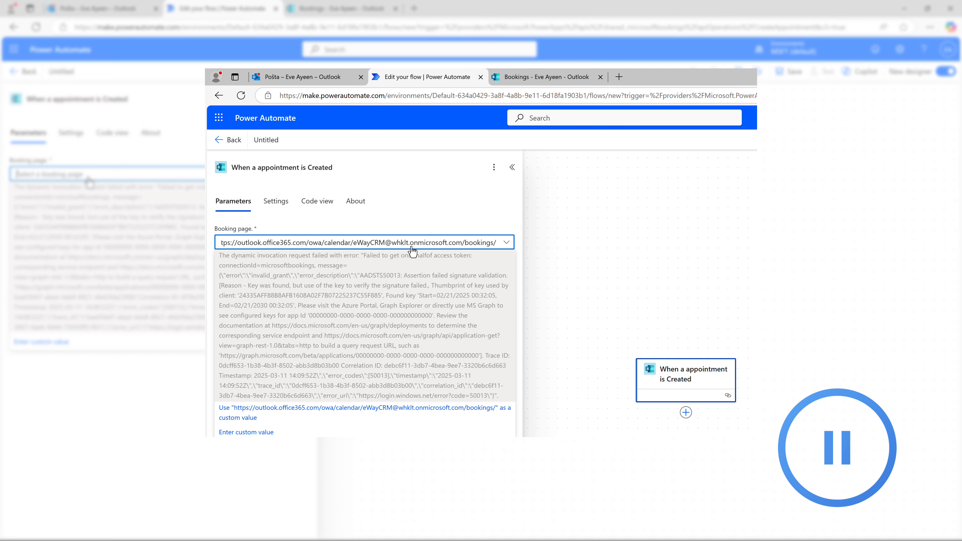
left_click(339, 421)
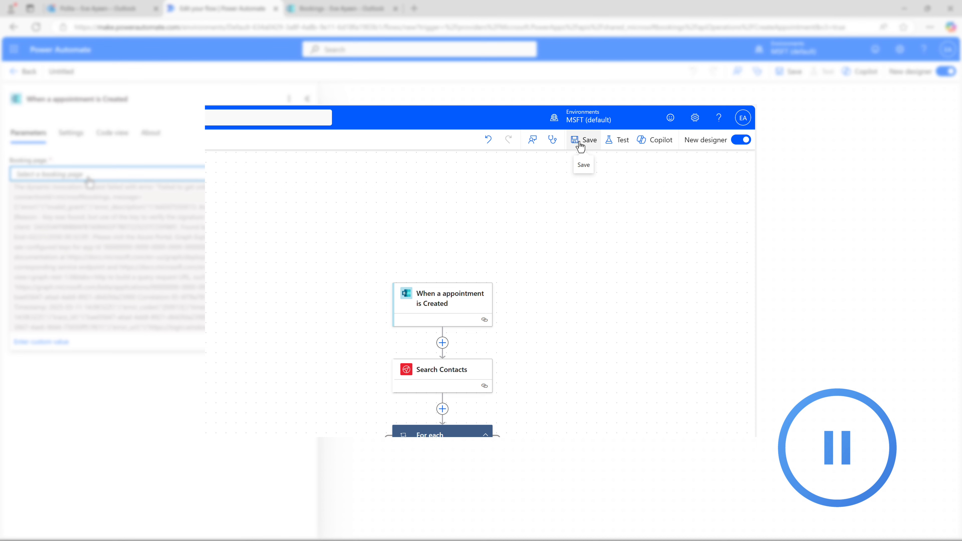
Step: Save the flow and select eWay-CRM as the trigger's booking page
left_click(579, 146)
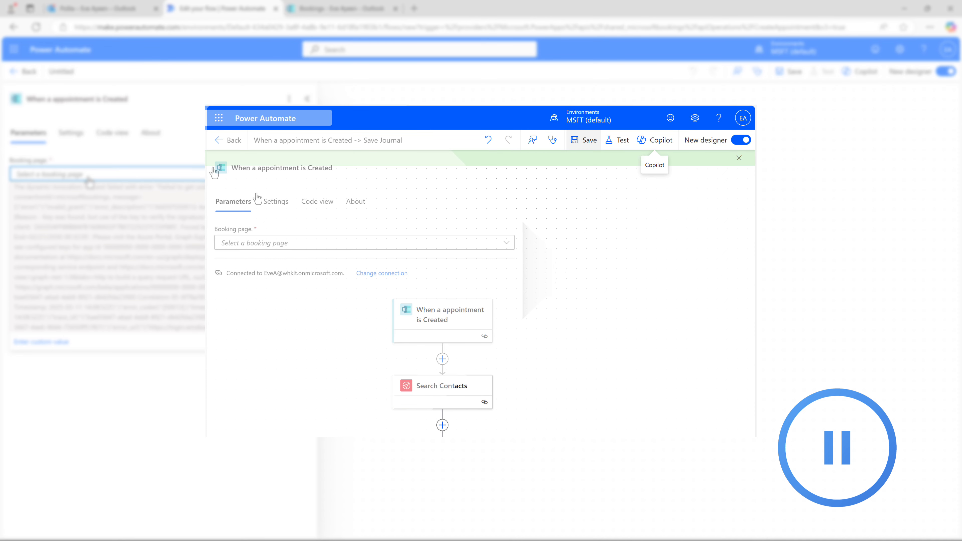
left_click(261, 244)
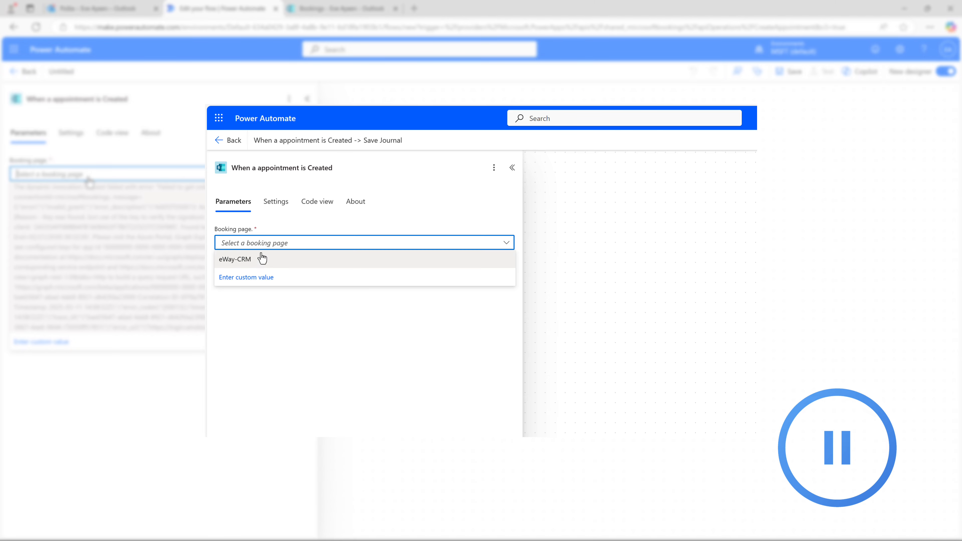
left_click(262, 265)
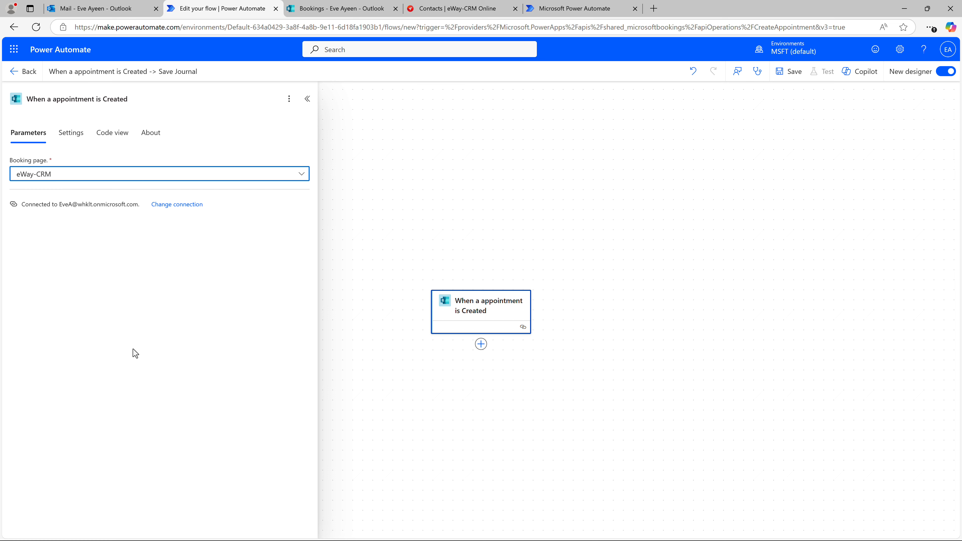
Step: Add the eWay-CRM Save Journal action after the appointment trigger, searching the actions for "eway journal"
left_click(481, 344)
type("eway")
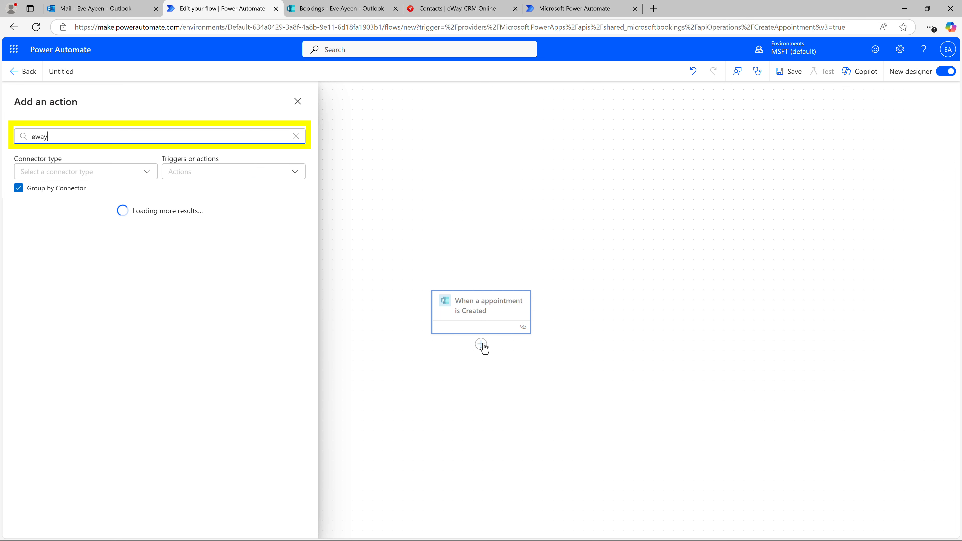
type(" journal")
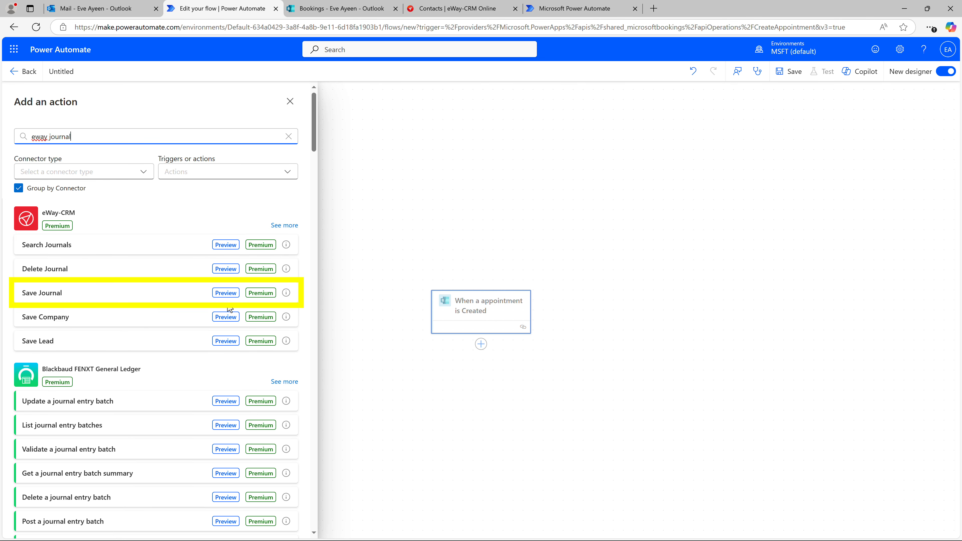
left_click(183, 297)
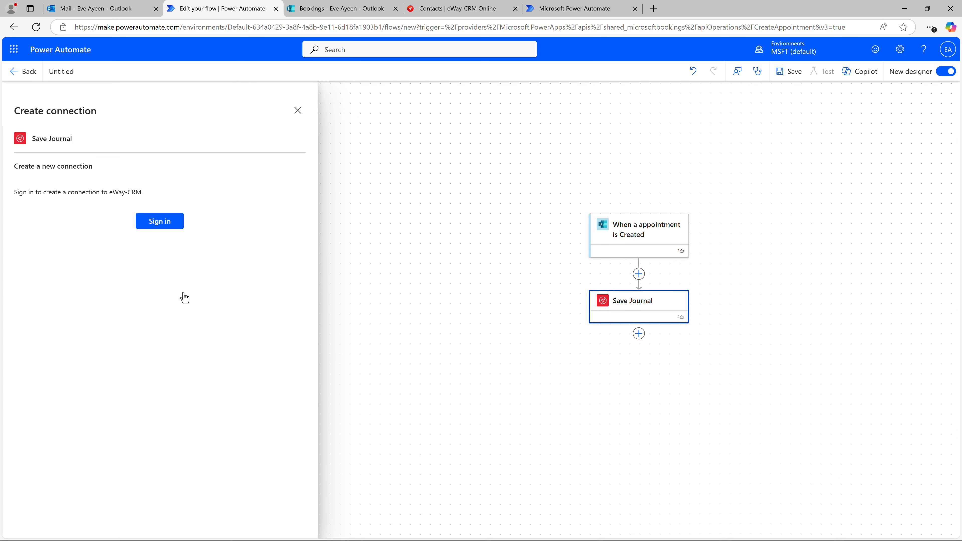
Step: Create the eWay-CRM connection for the Save Journal action by signing in with the account e-mail
left_click(165, 222)
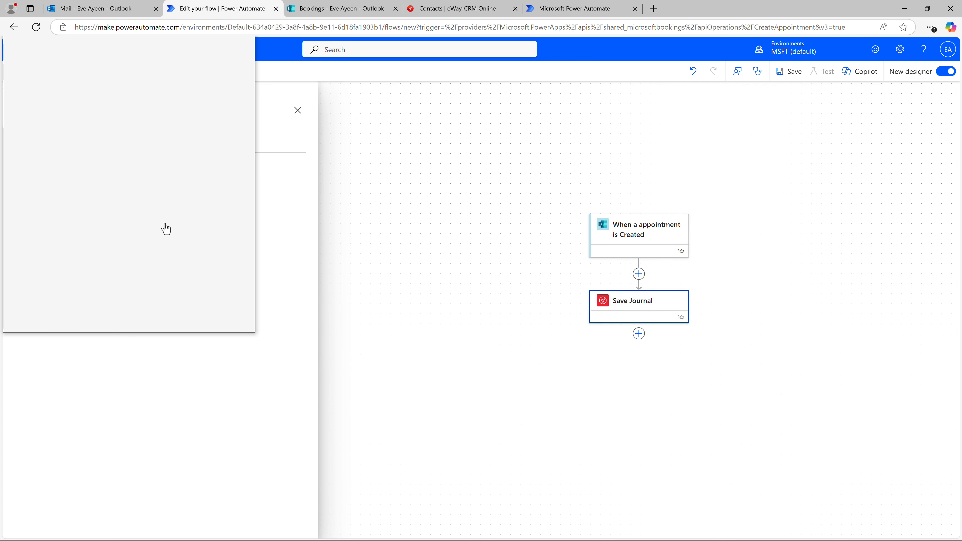
type("eve")
key("Tab")
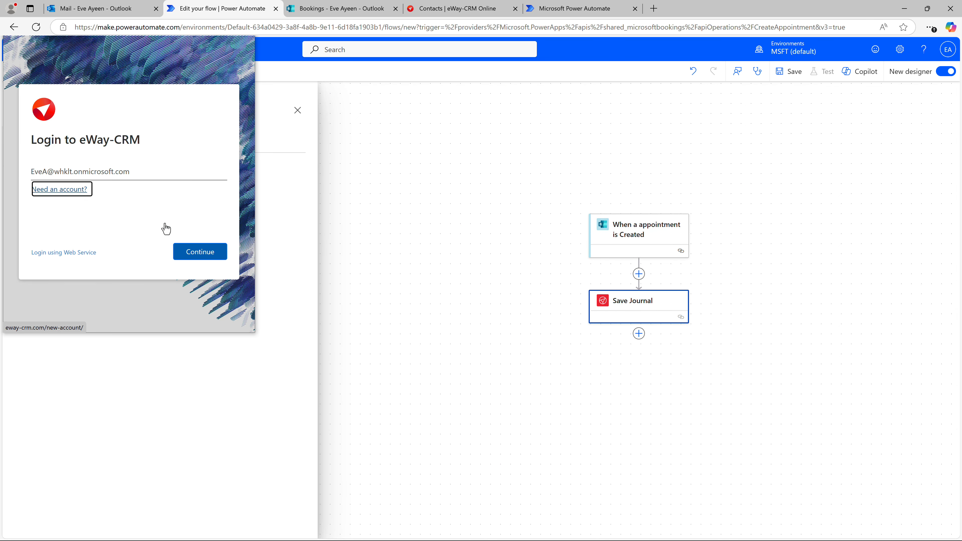
left_click(189, 257)
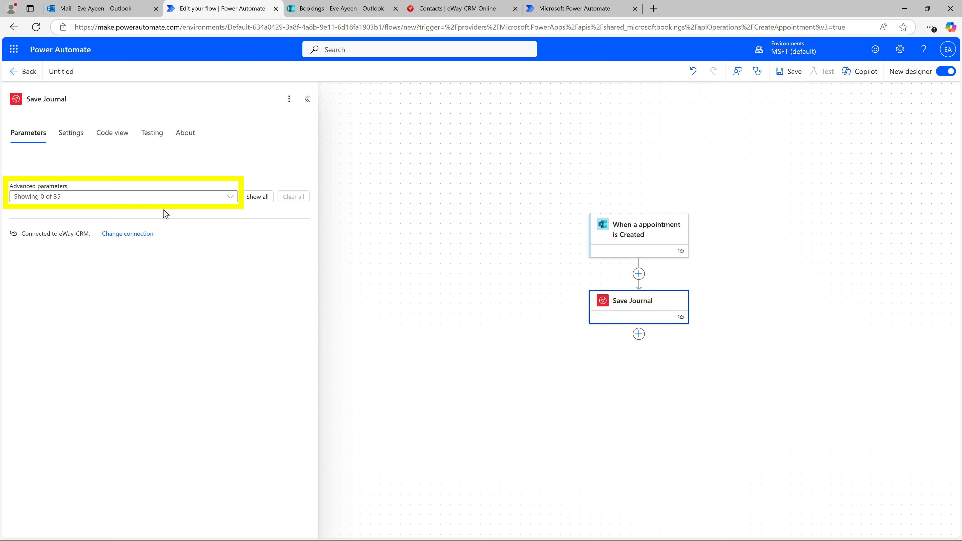
Step: Show the advanced parameters FileAs, EventStart, EventEnd and Note in the Save Journal action
left_click(163, 198)
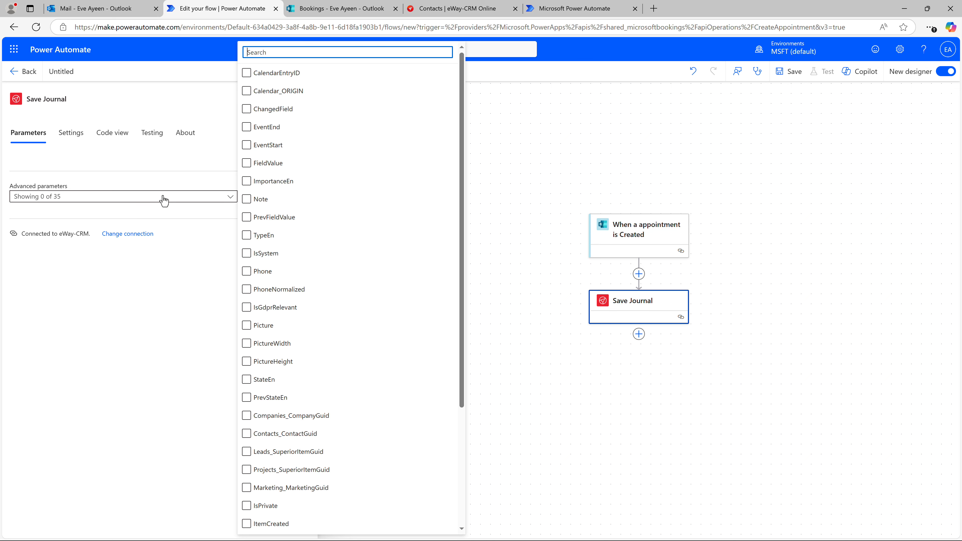
type("file")
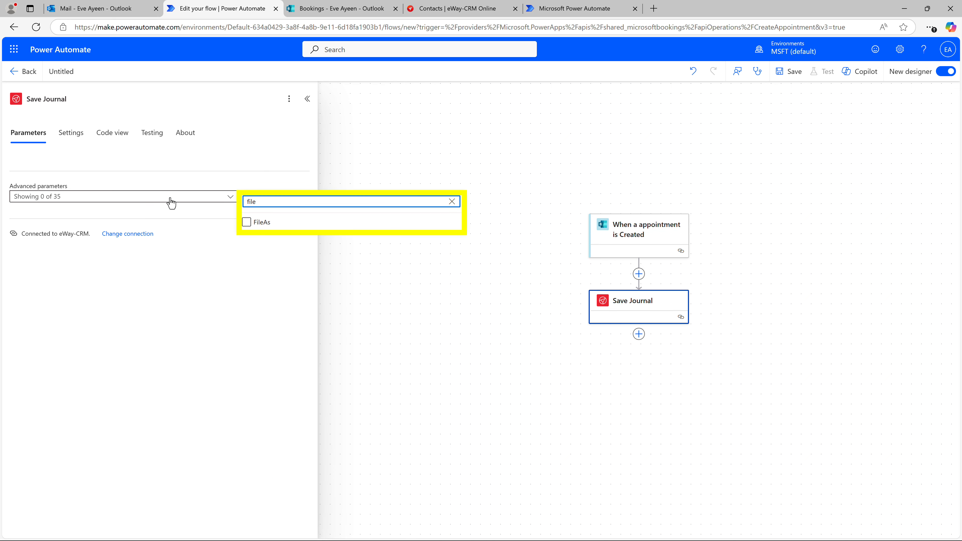
left_click(246, 223)
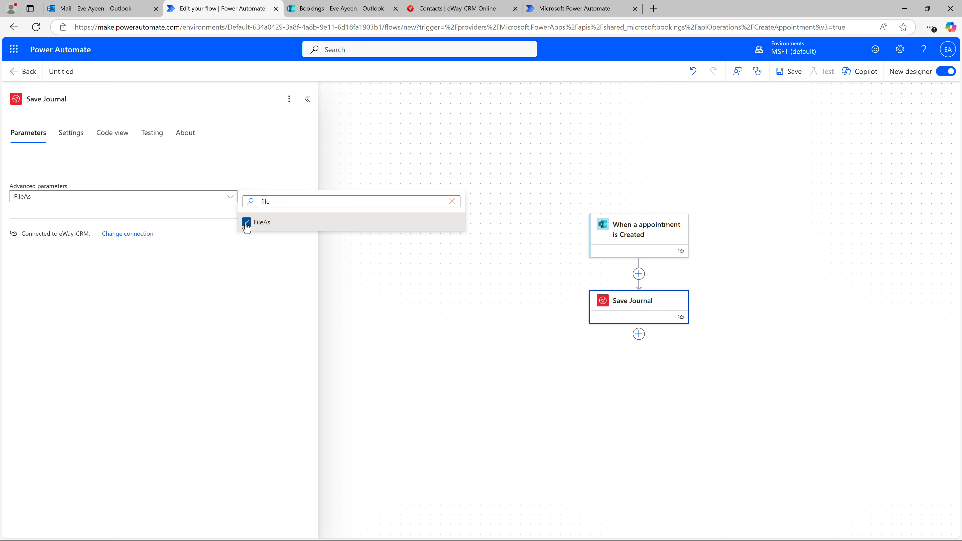
left_click(275, 201)
key("BackSpace")
key("BackSpace")
key("BackSpace")
key("BackSpace")
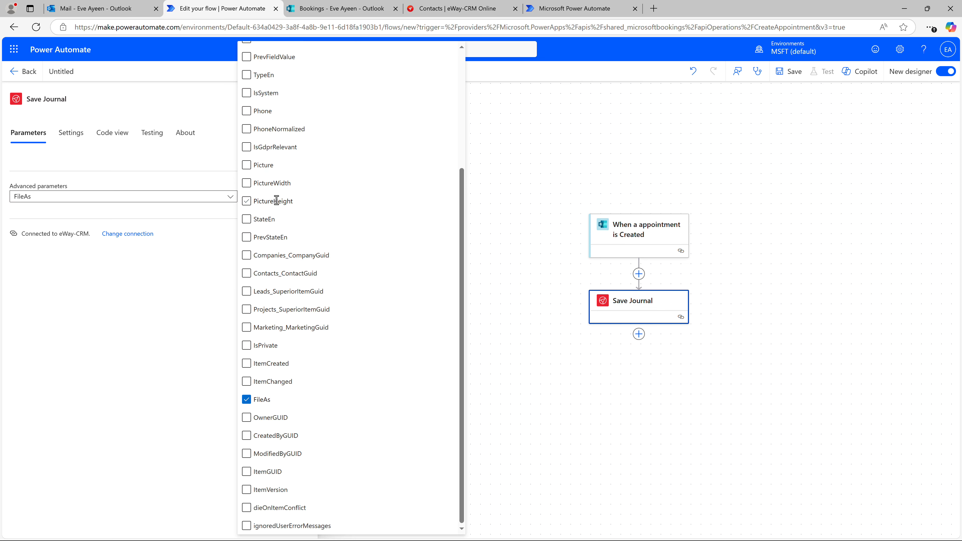
left_click(246, 145)
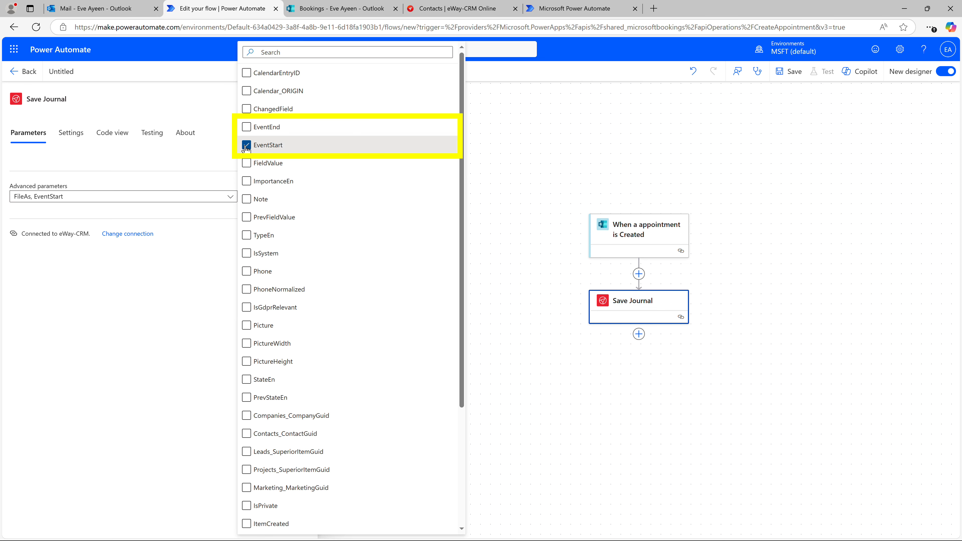
left_click(246, 128)
left_click(246, 199)
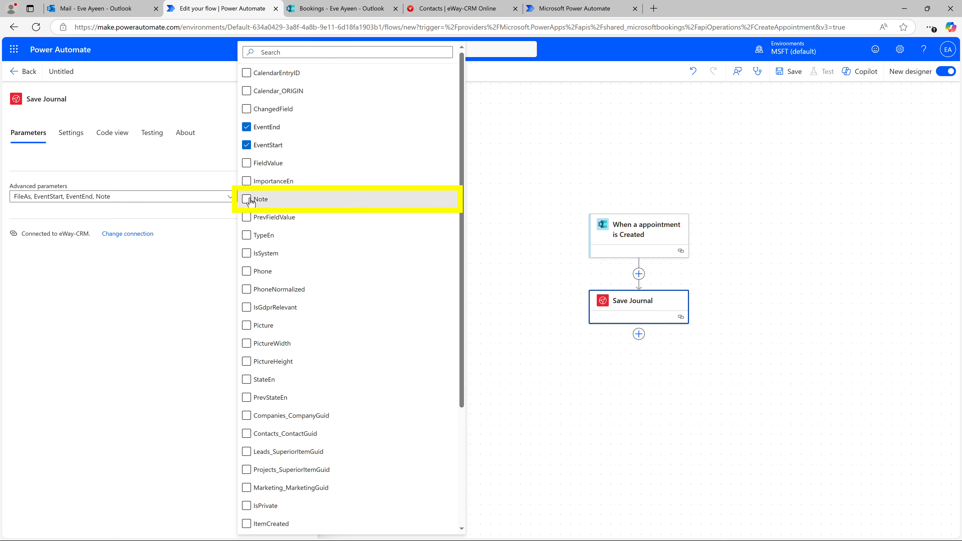
left_click(219, 225)
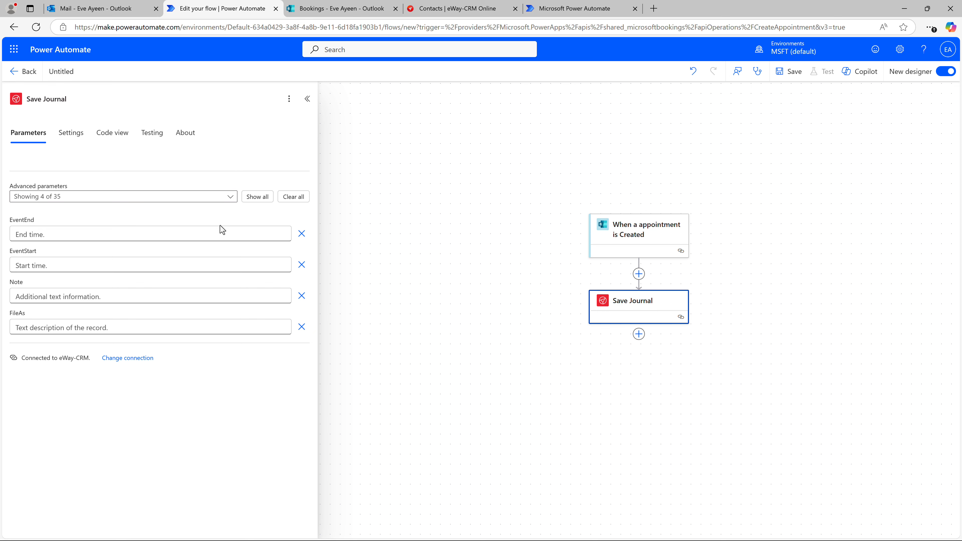
Step: Set EventEnd in the Save Journal action to the EndTime dynamic value from the appointment trigger
left_click(215, 231)
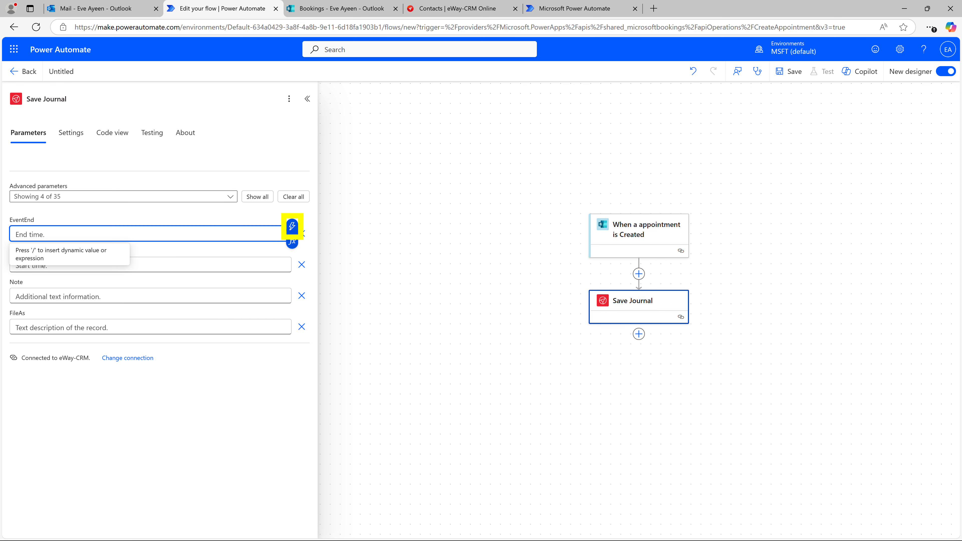
left_click(292, 227)
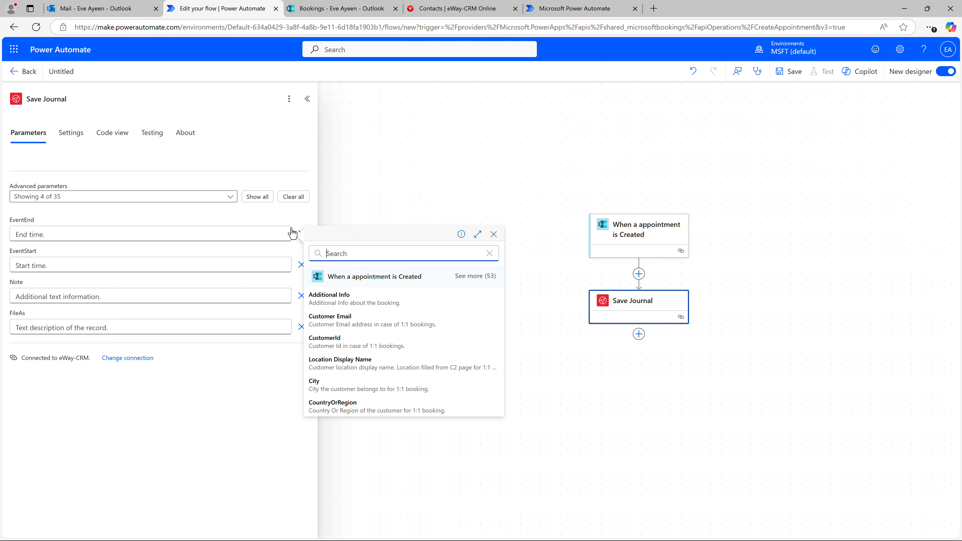
left_click(468, 280)
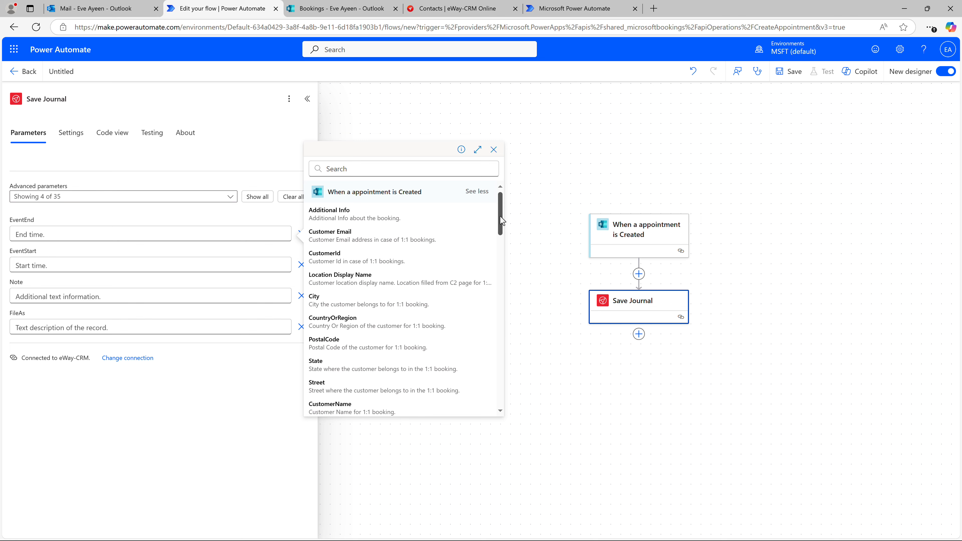
left_click_drag(501, 221, 500, 333)
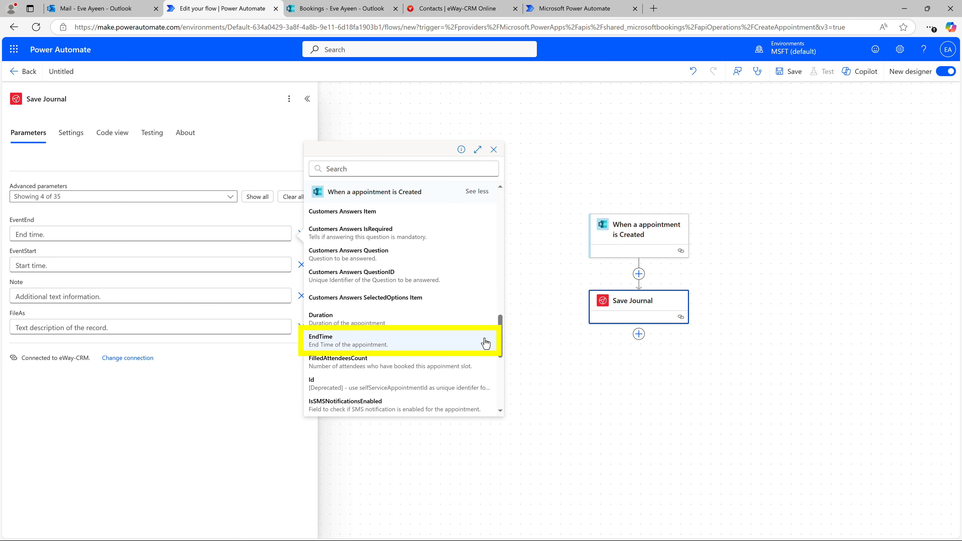
left_click(465, 340)
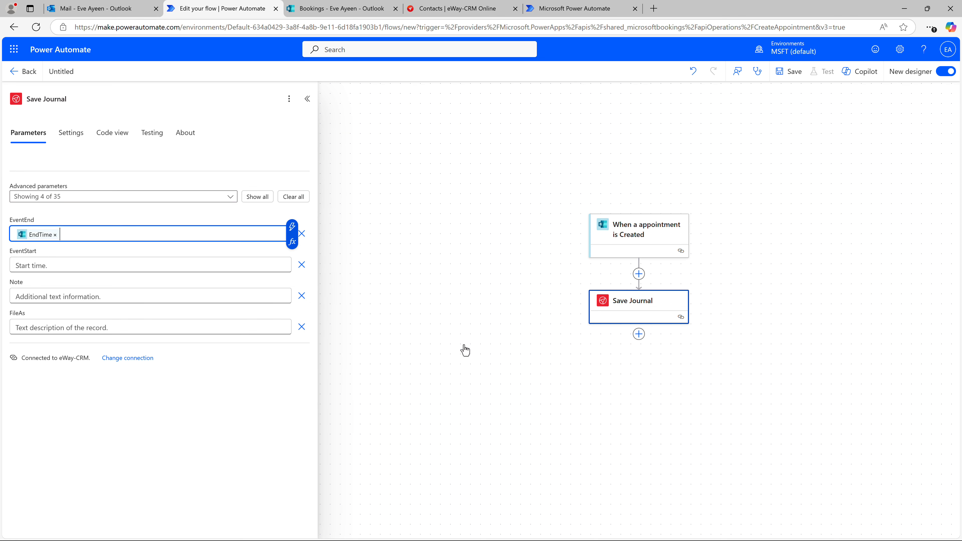
Step: Set EventStart in the Save Journal action to the Start Time dynamic value from the appointment trigger
left_click(247, 267)
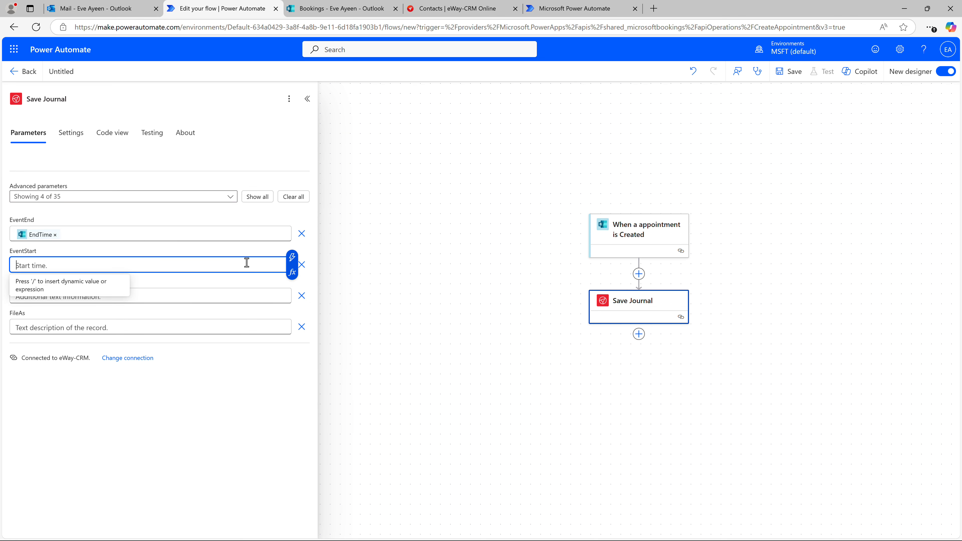
left_click(292, 265)
left_click(469, 307)
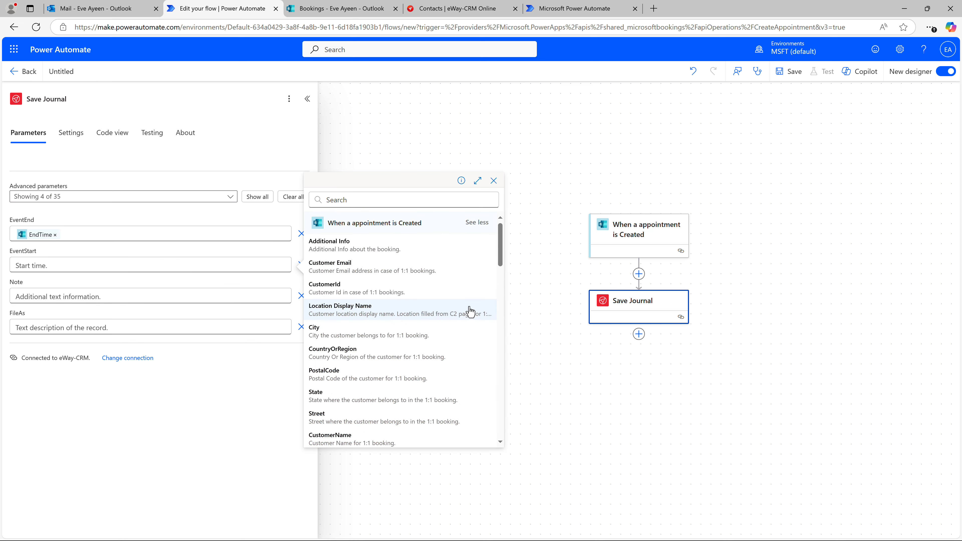
left_click_drag(500, 244, 511, 428)
left_click(447, 401)
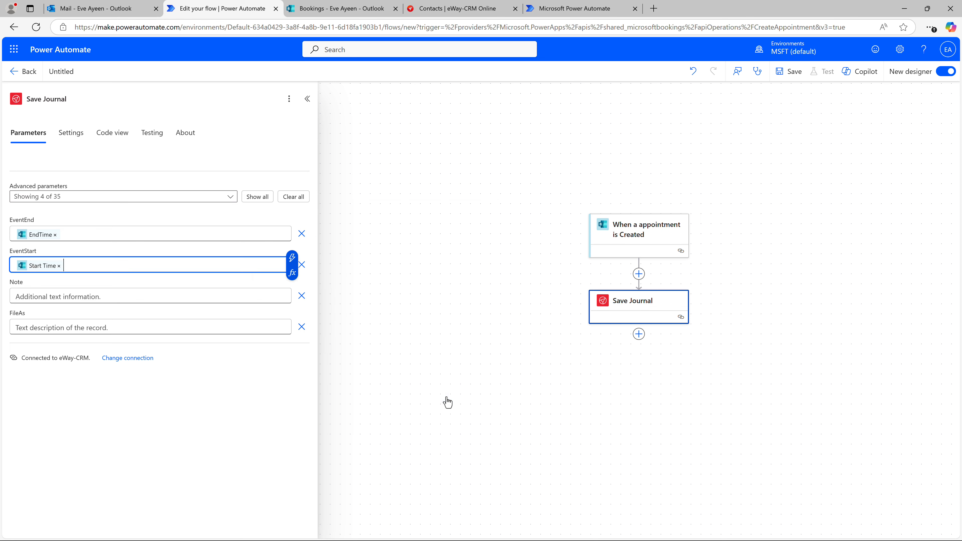
Step: Fill the Note parameter with the trigger's Customer Email and CustomerPhone dynamic values on separate lines
left_click(261, 297)
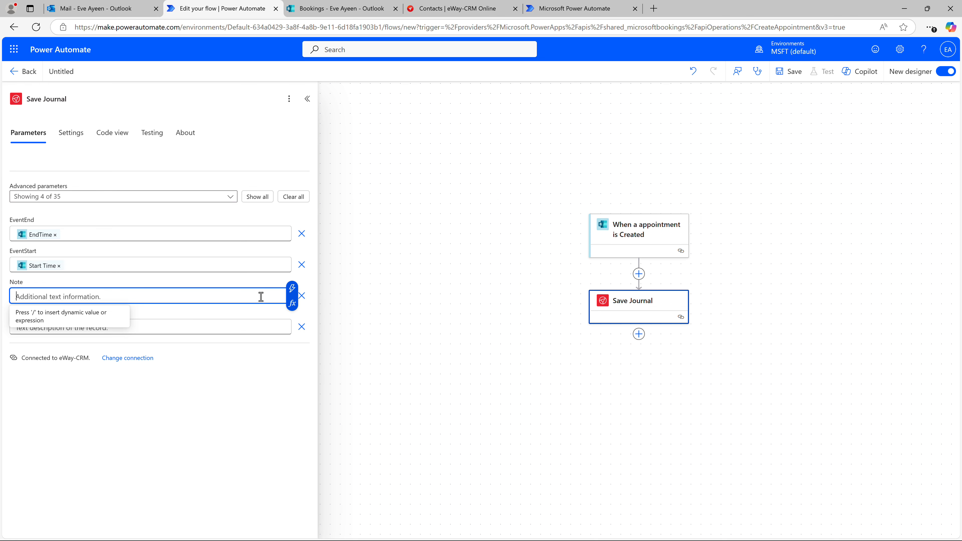
left_click(291, 292)
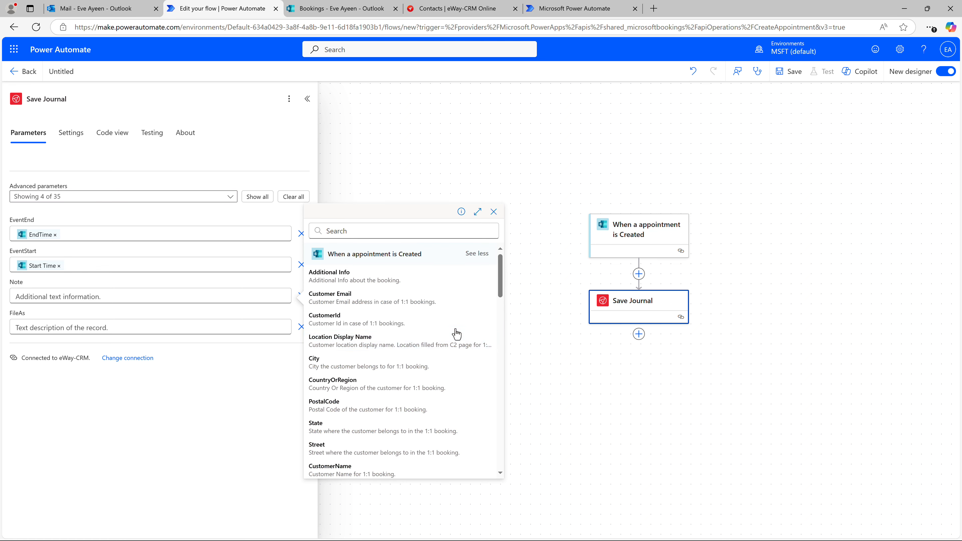
left_click(439, 303)
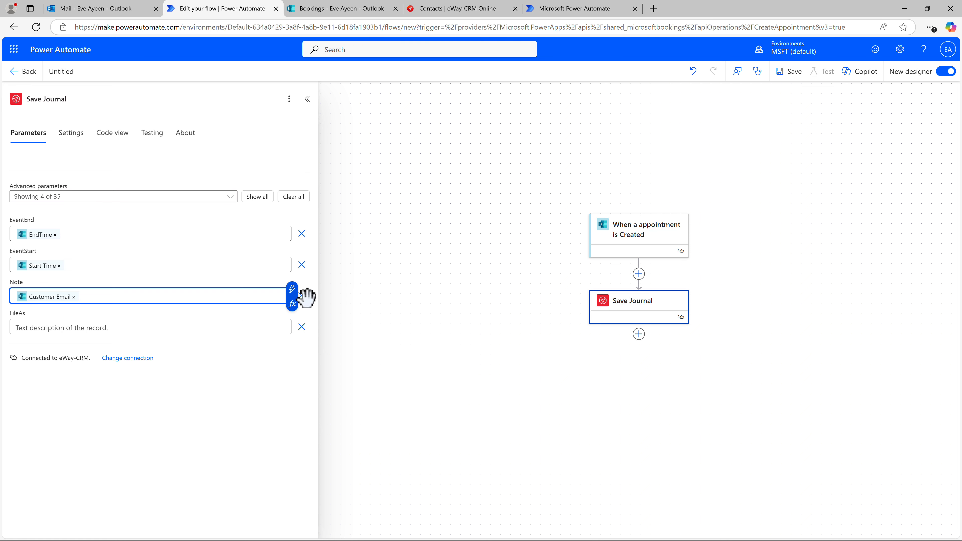
key("Return")
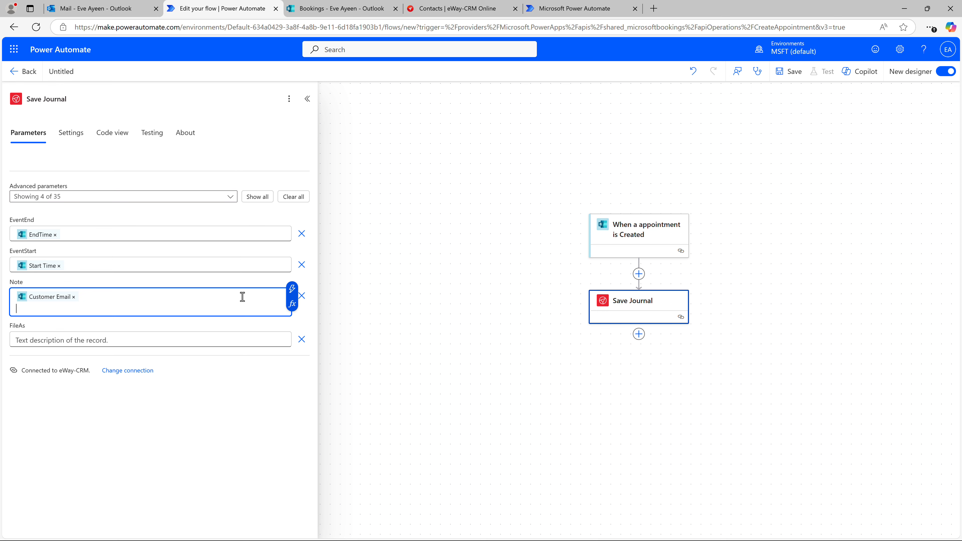
left_click(291, 291)
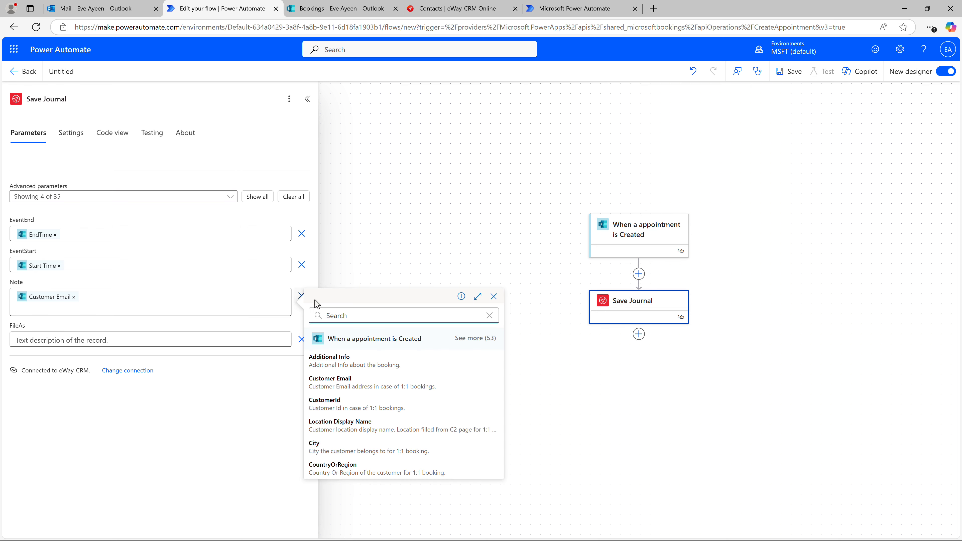
left_click(470, 339)
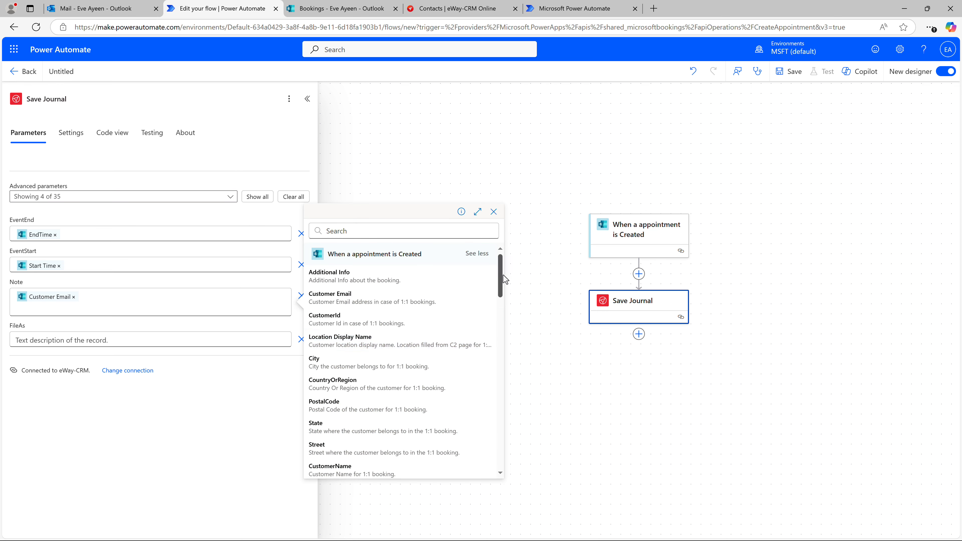
left_click_drag(501, 275, 500, 326)
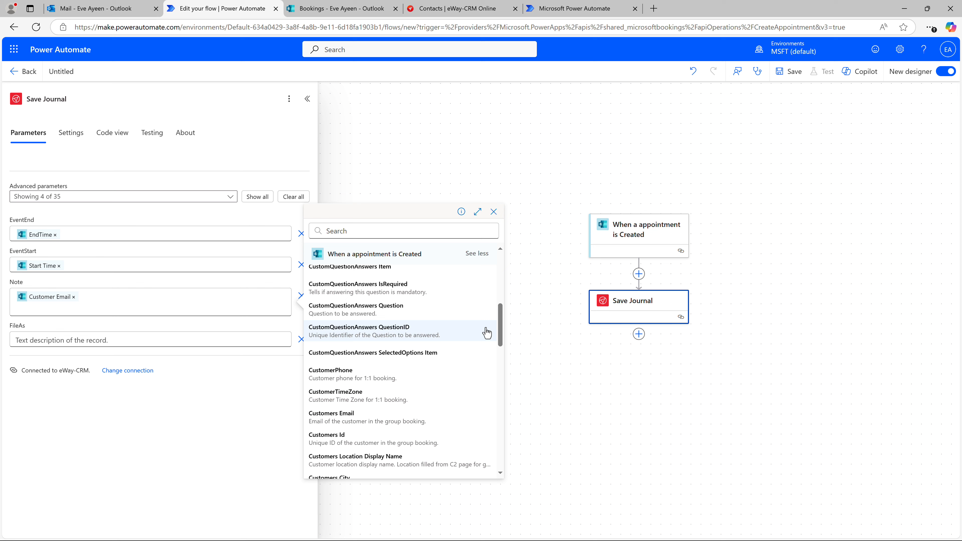
left_click(398, 374)
Step: Add the trigger's CustomerNotes dynamic value on a third line of the Note parameter
key("Return")
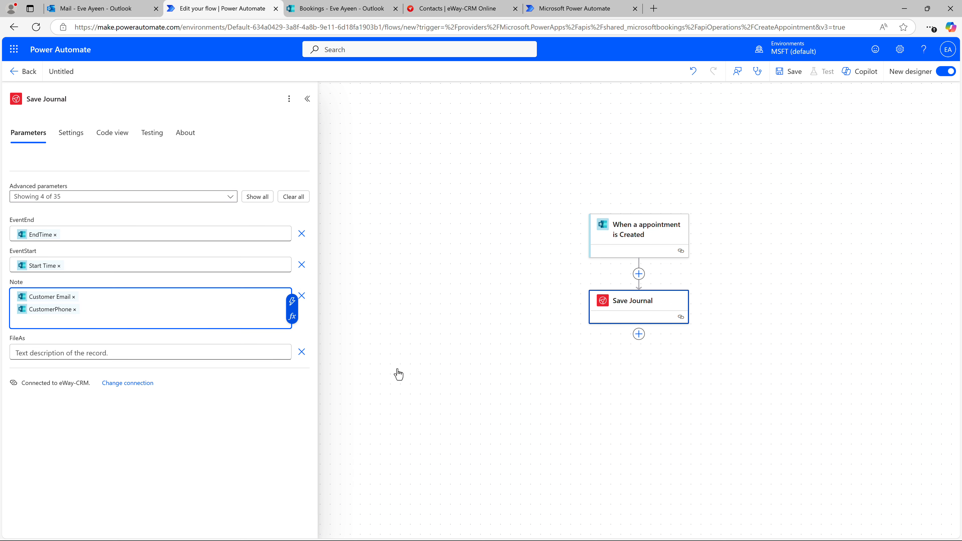
left_click(292, 302)
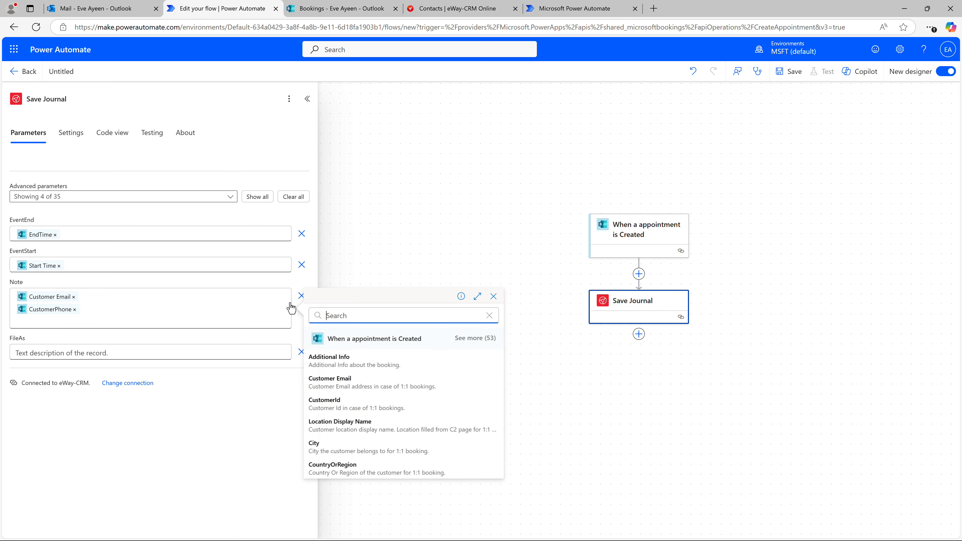
left_click(471, 336)
left_click_drag(500, 278, 500, 299)
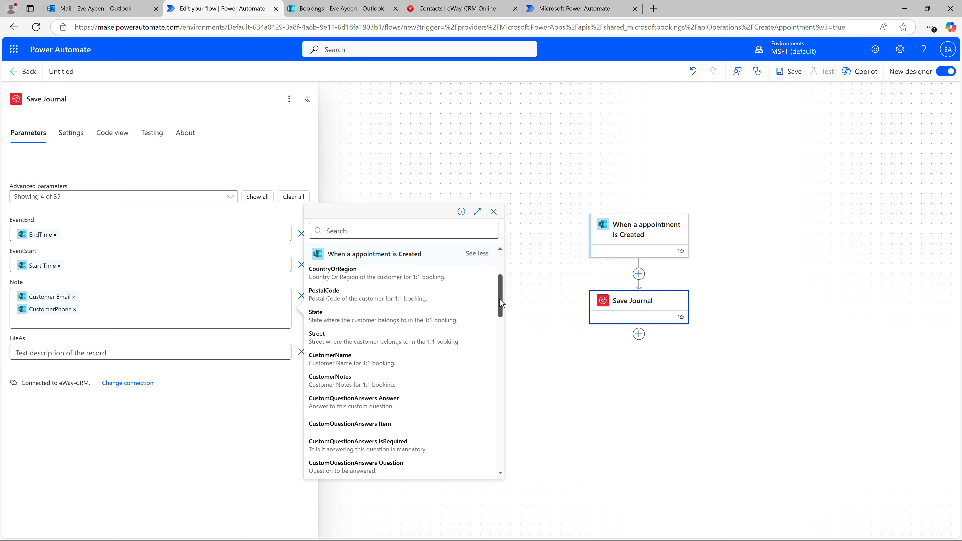
left_click(358, 381)
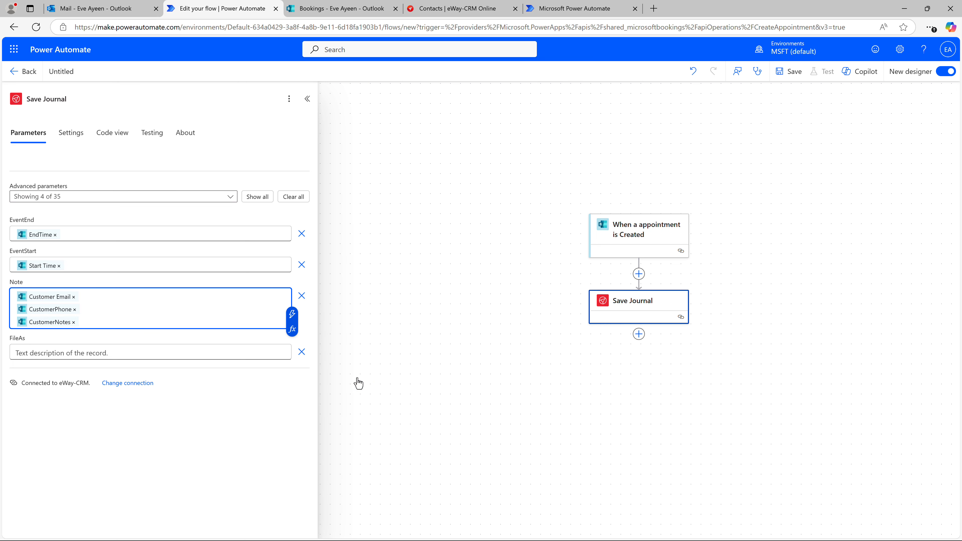
Step: Set FileAs to "Meeting with" followed by the CustomerName dynamic value, and save the flow
left_click(265, 351)
type("Meeting with")
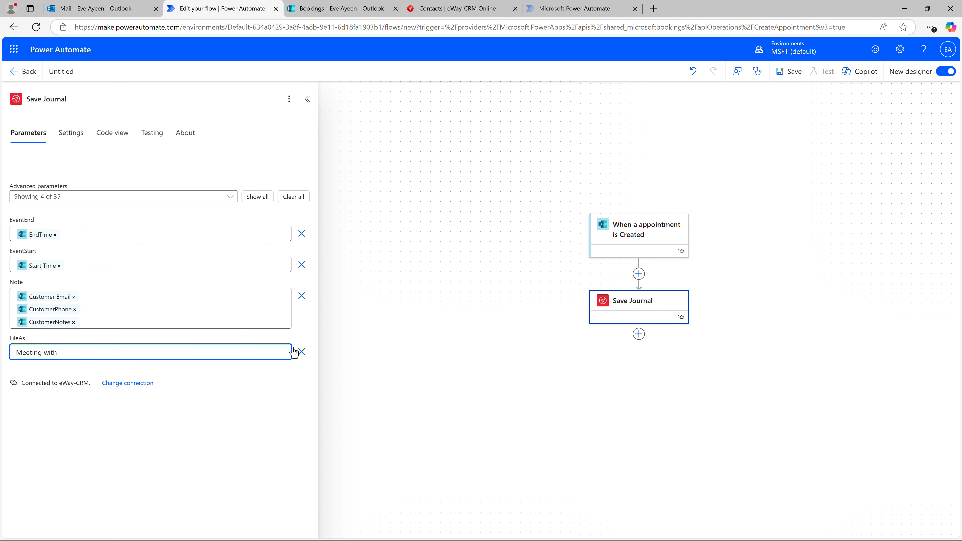
left_click(301, 351)
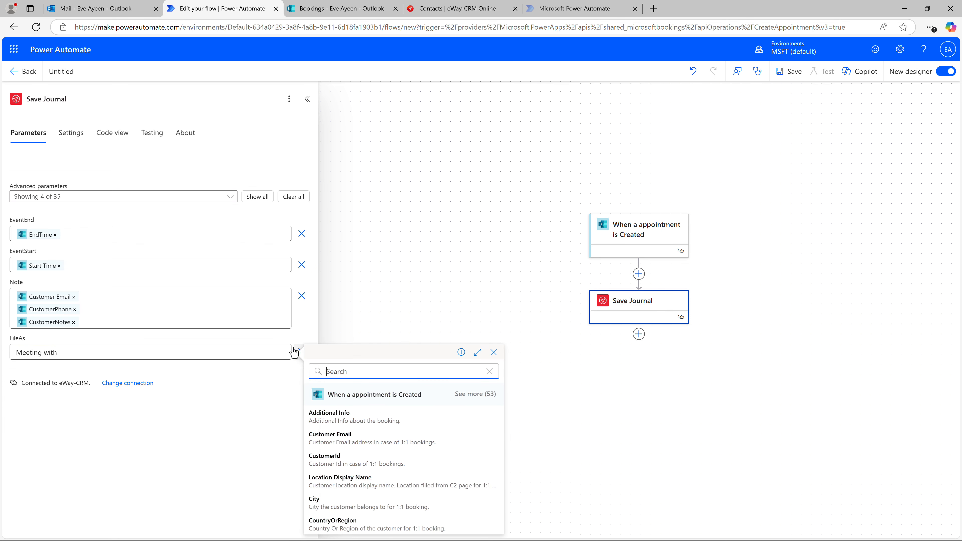
left_click(476, 394)
left_click(405, 528)
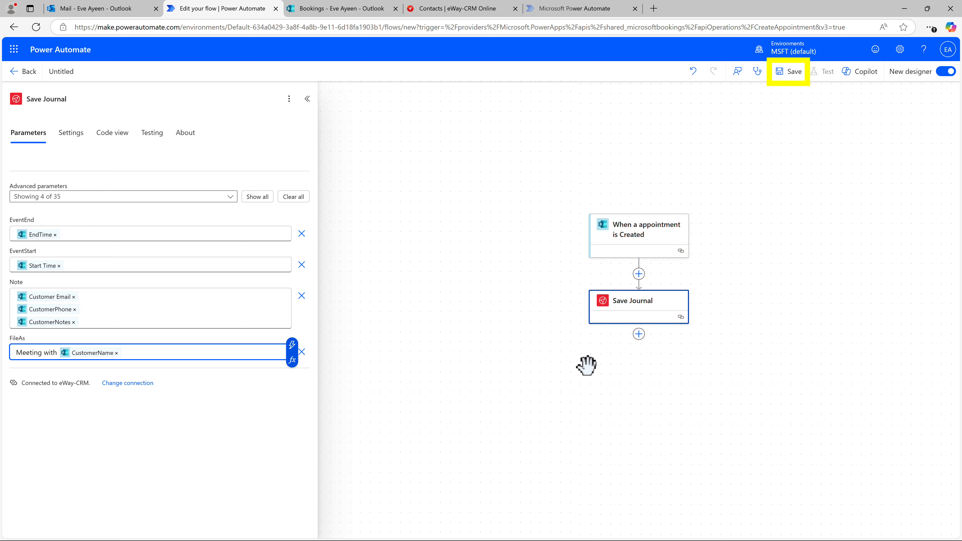
left_click(794, 76)
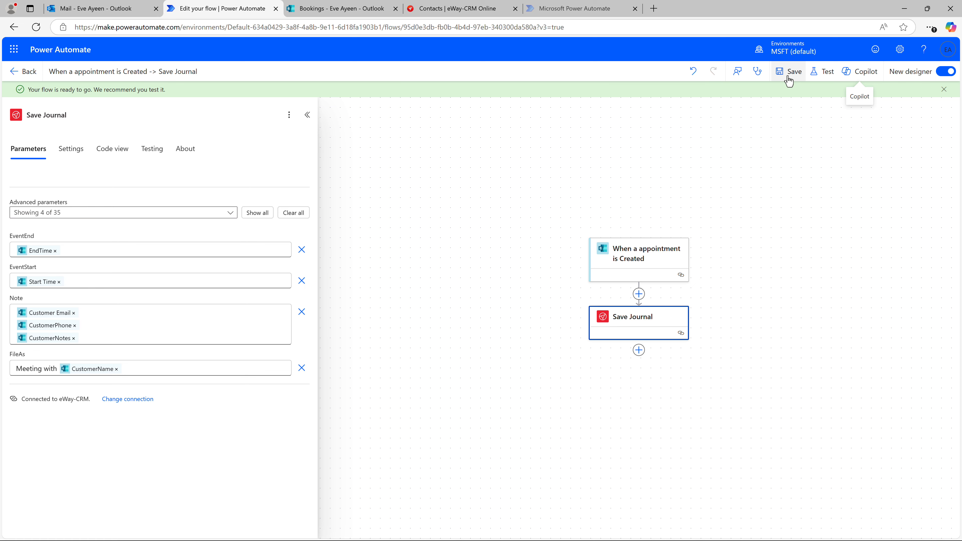
Step: Insert the eWay-CRM Search Contacts action between the appointment trigger and Save Journal, searching the actions for "eway"
left_click(639, 294)
type("eway")
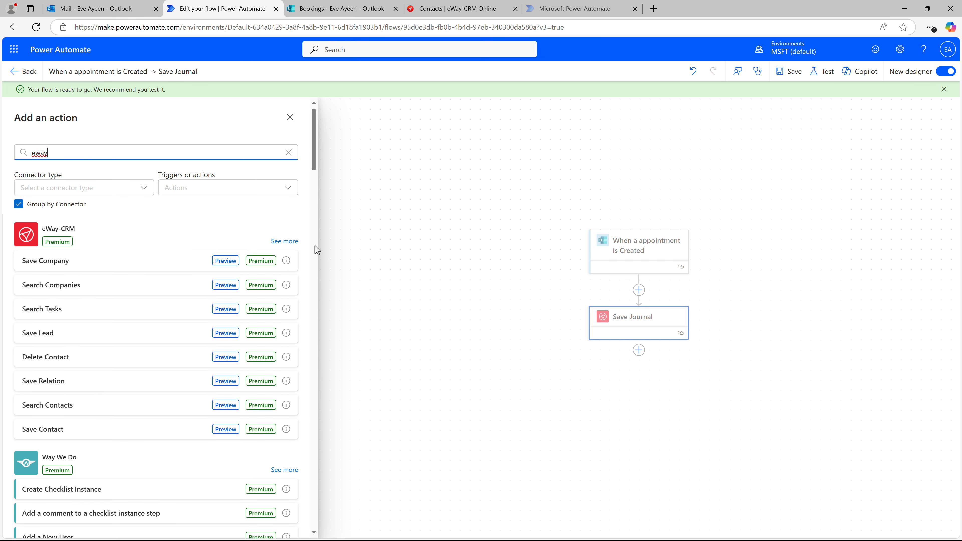
left_click(284, 241)
left_click_drag(313, 245, 318, 373)
left_click(162, 402)
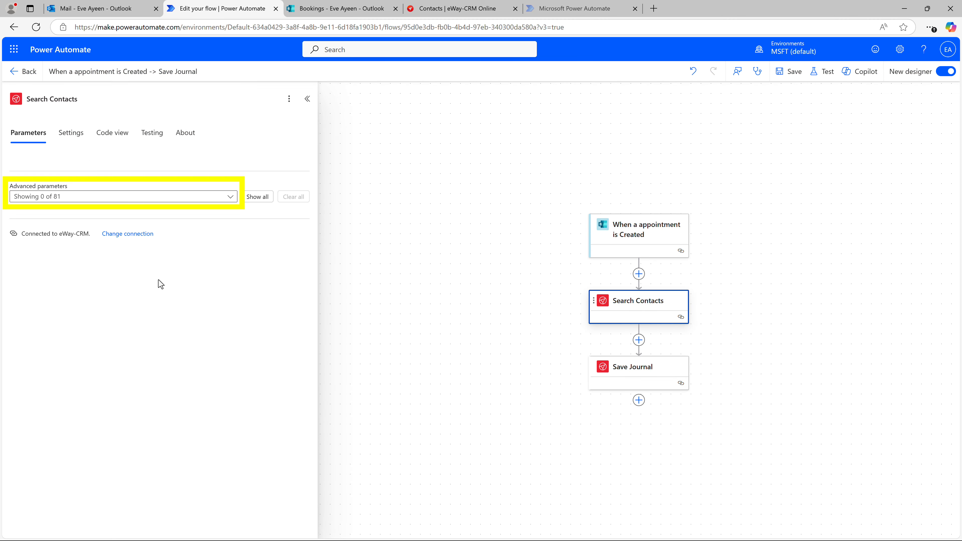
Step: Show the Email1Address parameter in Search Contacts and set it to the trigger's Customer Email dynamic value
left_click(173, 200)
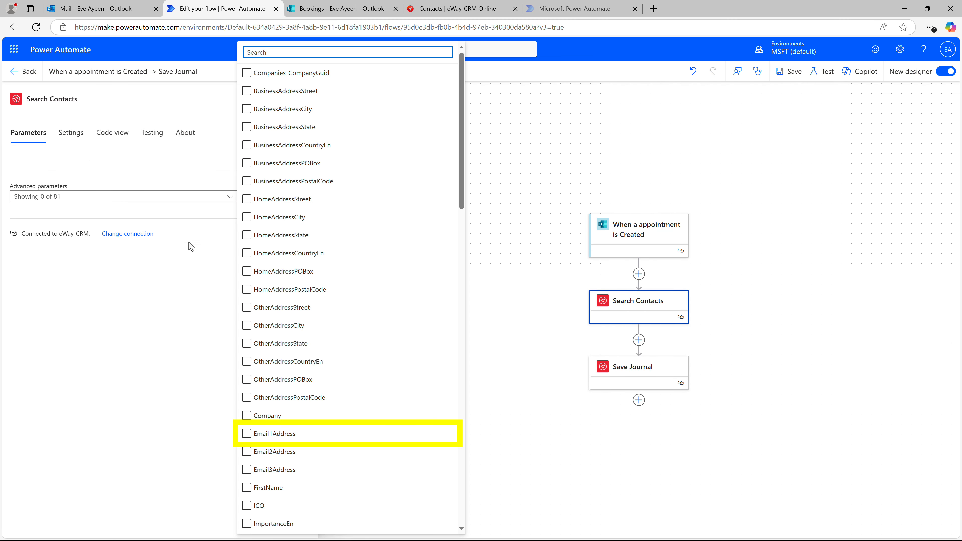
left_click(265, 434)
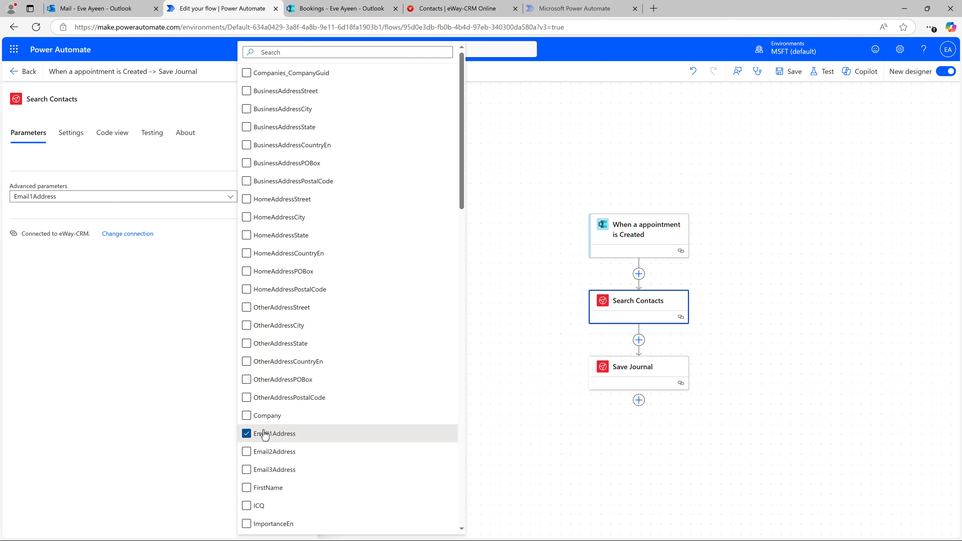
left_click(204, 381)
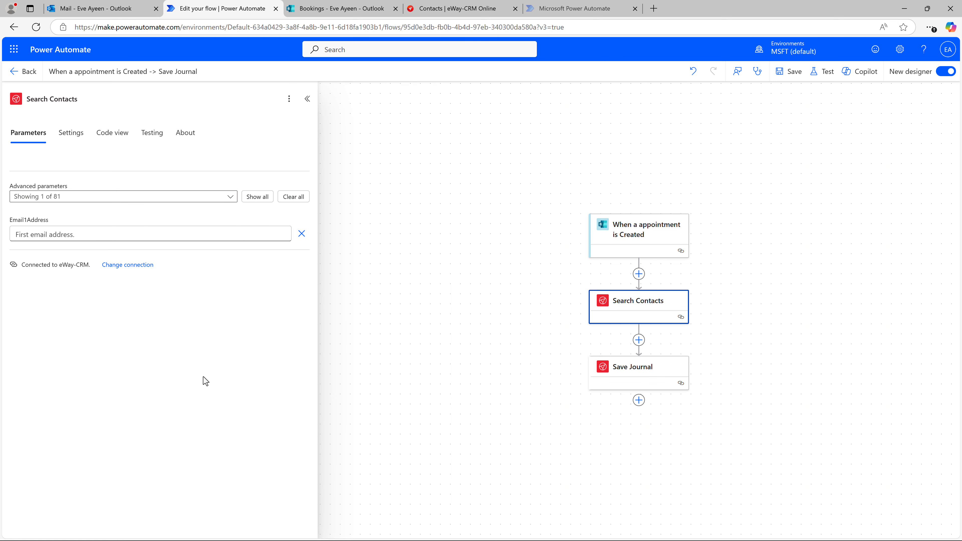
left_click(192, 236)
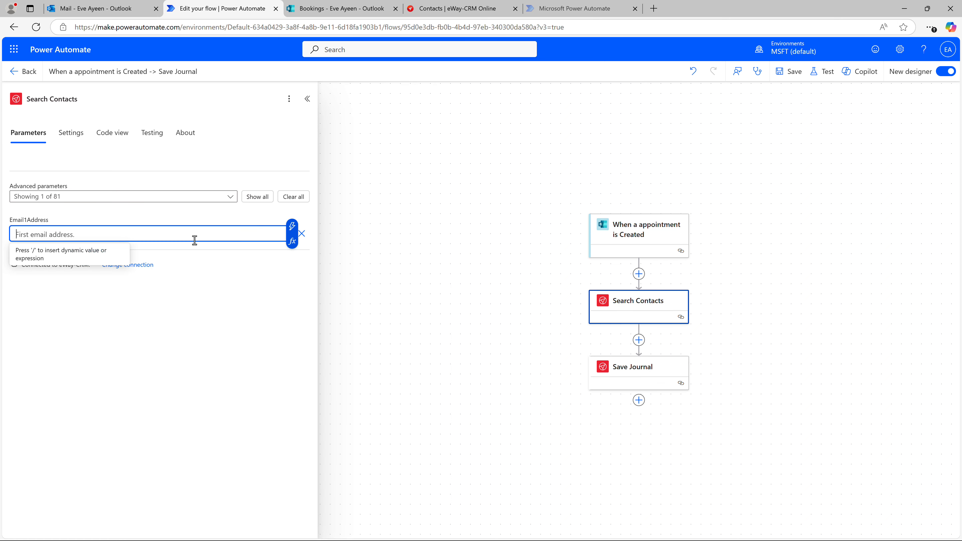
left_click(293, 228)
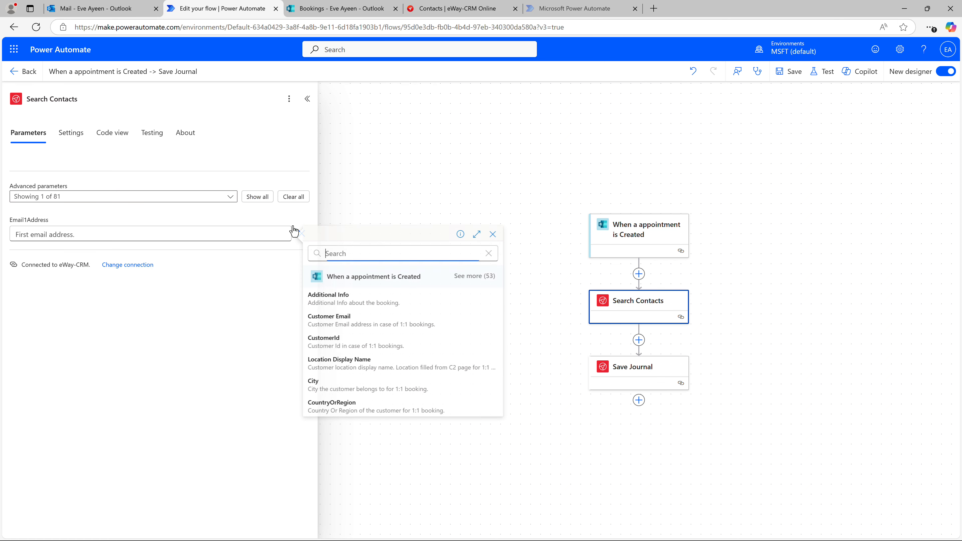
left_click(465, 279)
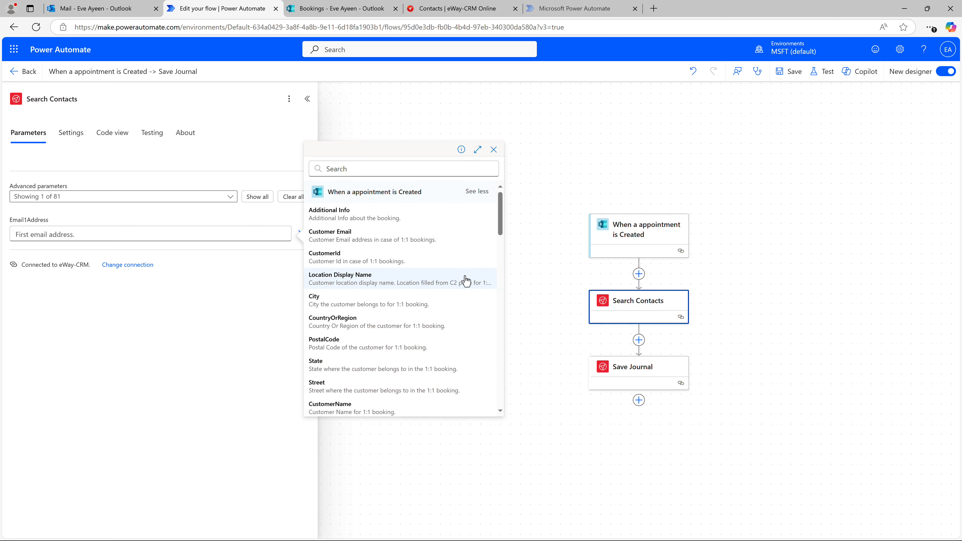
left_click(421, 241)
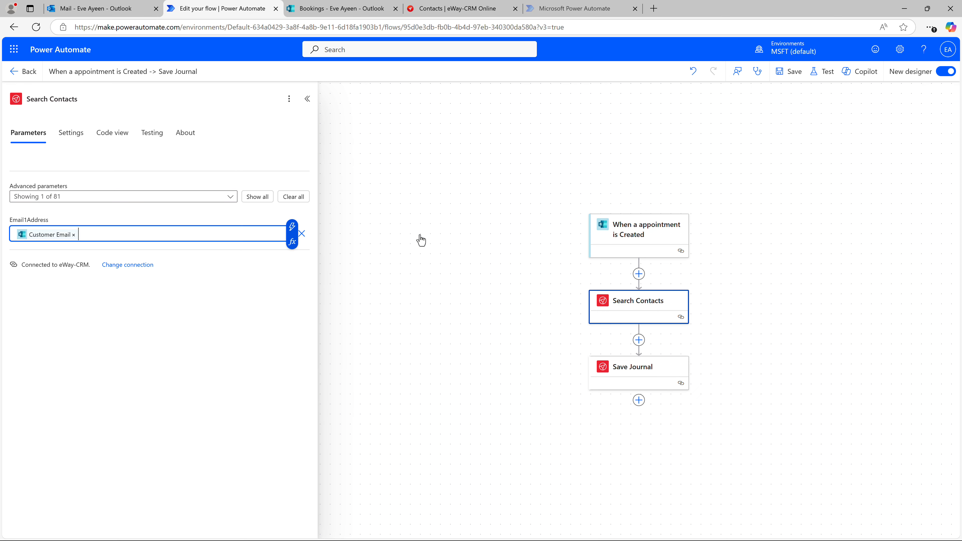
Step: Show the Contacts_ContactGuid advanced parameter in the Save Journal action
left_click(620, 374)
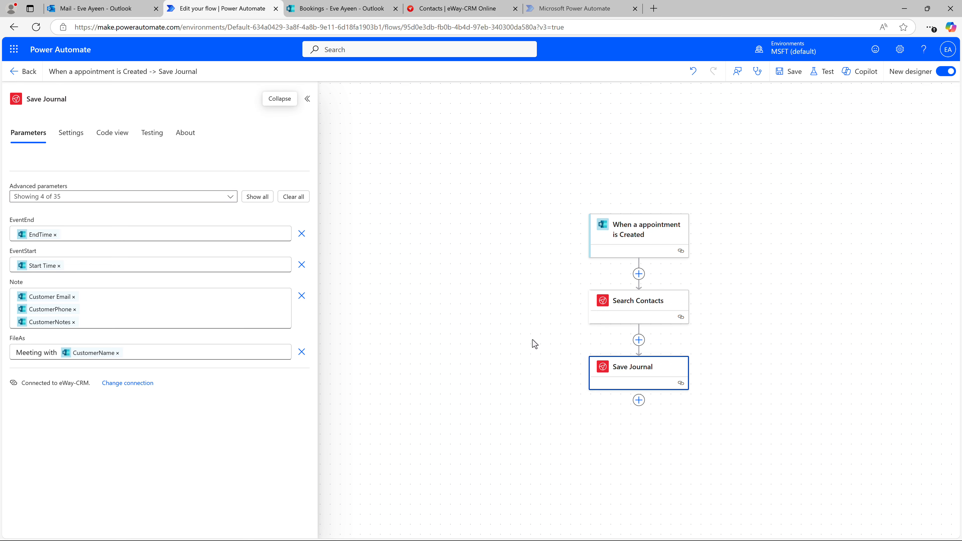
left_click(213, 205)
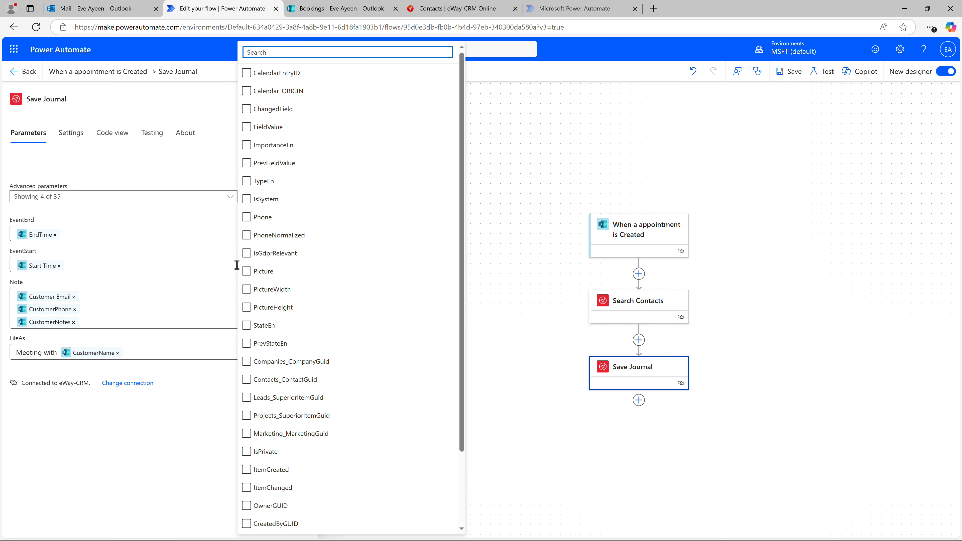
left_click(273, 383)
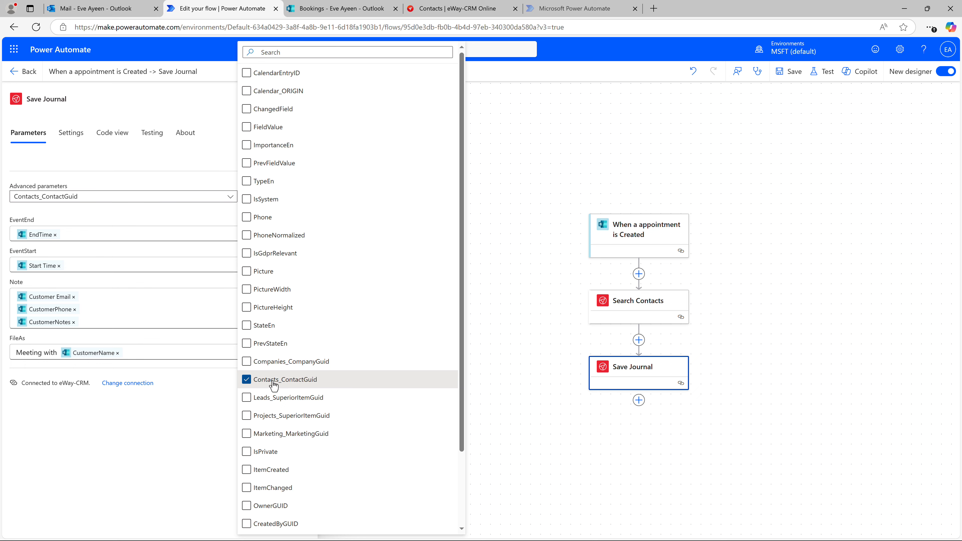
left_click(221, 397)
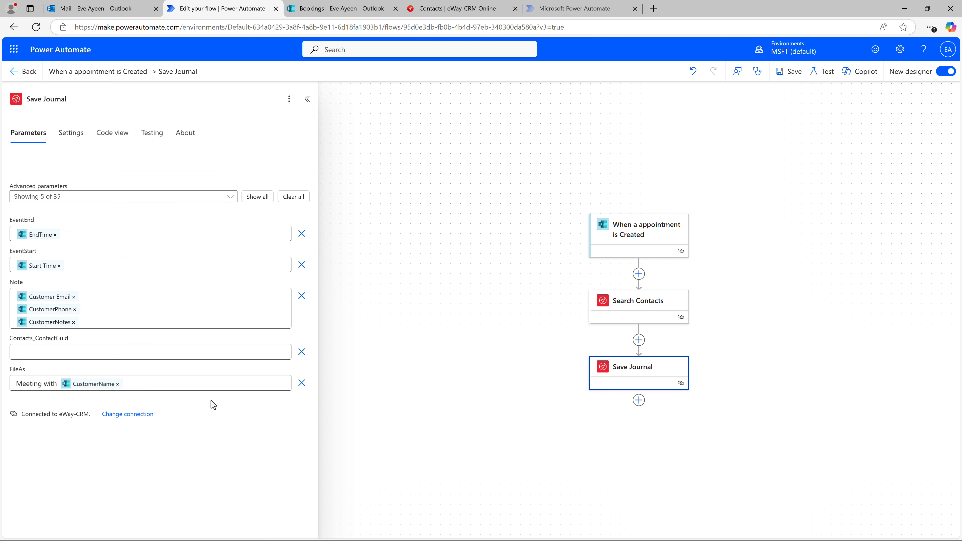
Step: Set Contacts_ContactGuid to the Data ItemGUID dynamic value from Search Contacts, searching for "itemgui", and save the flow
left_click(224, 352)
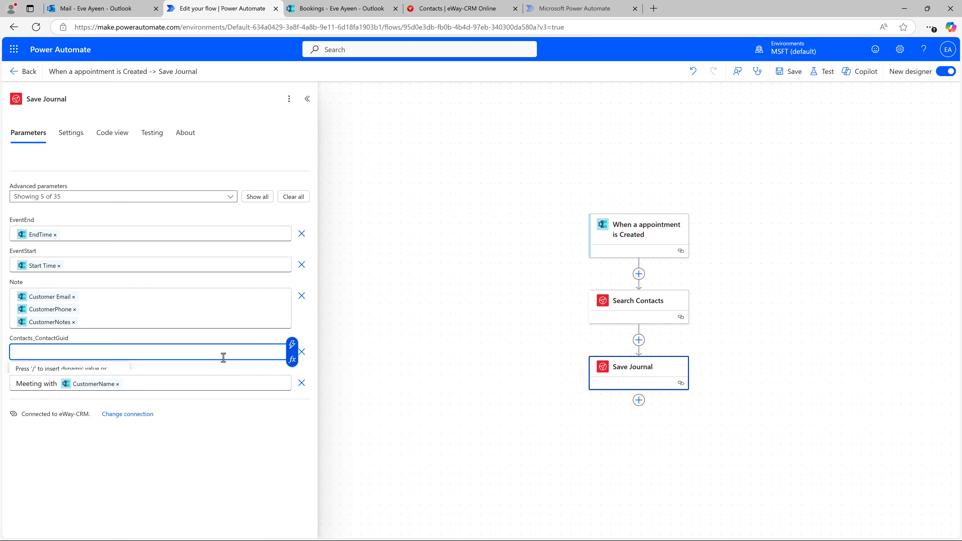
left_click(291, 345)
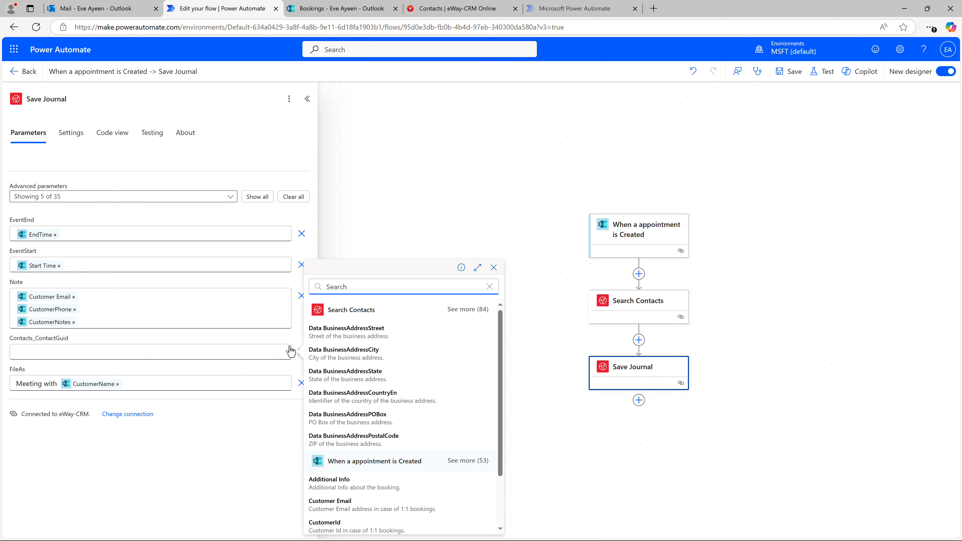
left_click(455, 309)
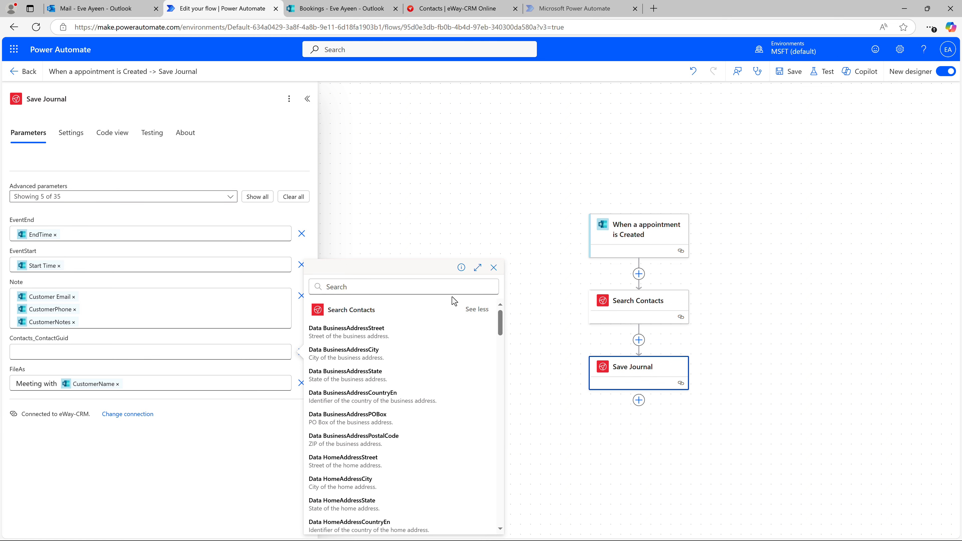
left_click(430, 289)
type("itemgui")
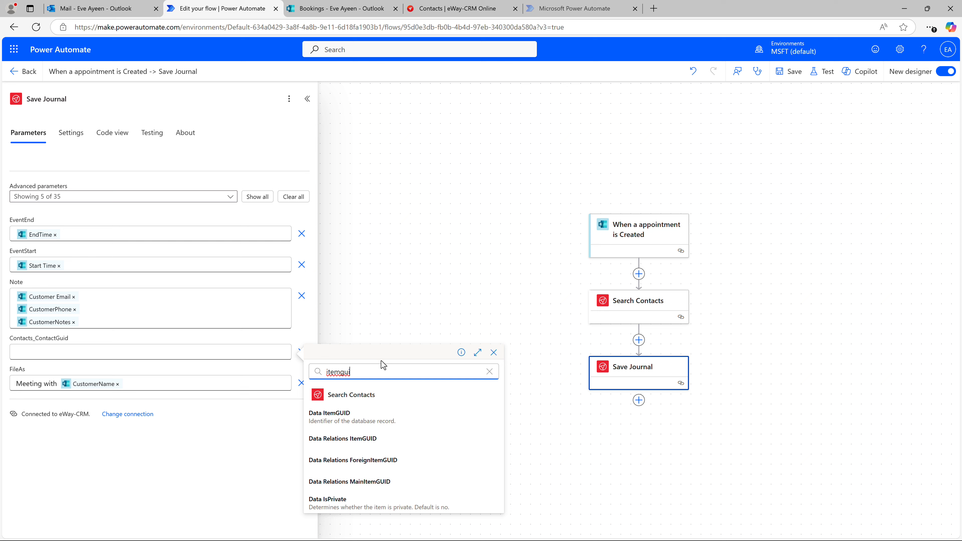
left_click(358, 419)
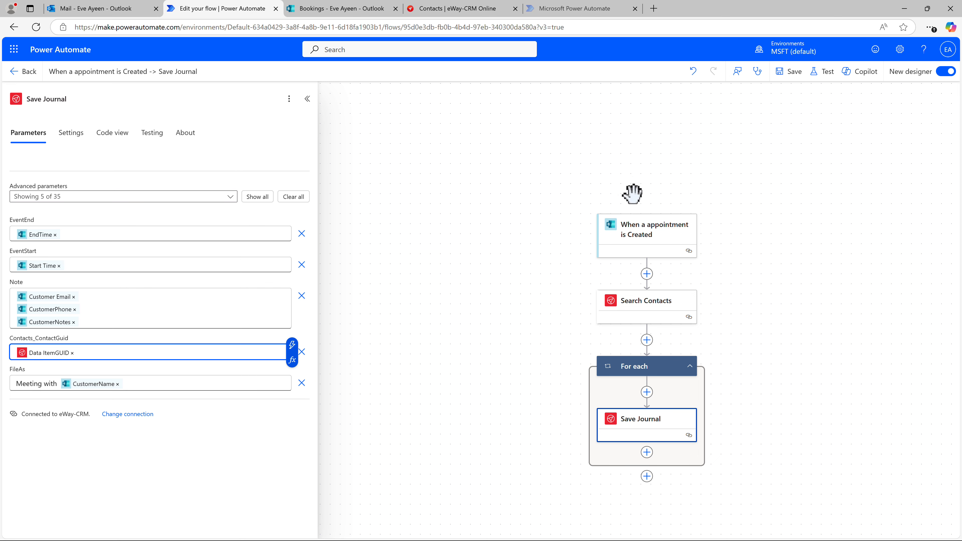
left_click(790, 76)
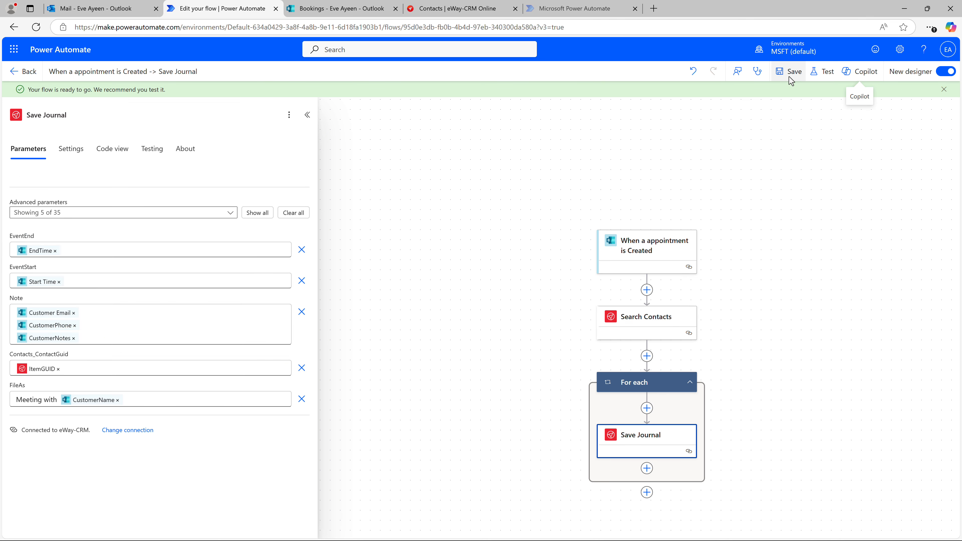
Step: Switch to Bookings, open the shared eWay-CRM booking page, and choose the named staff member, March 27 and 3:00 PM
left_click(344, 12)
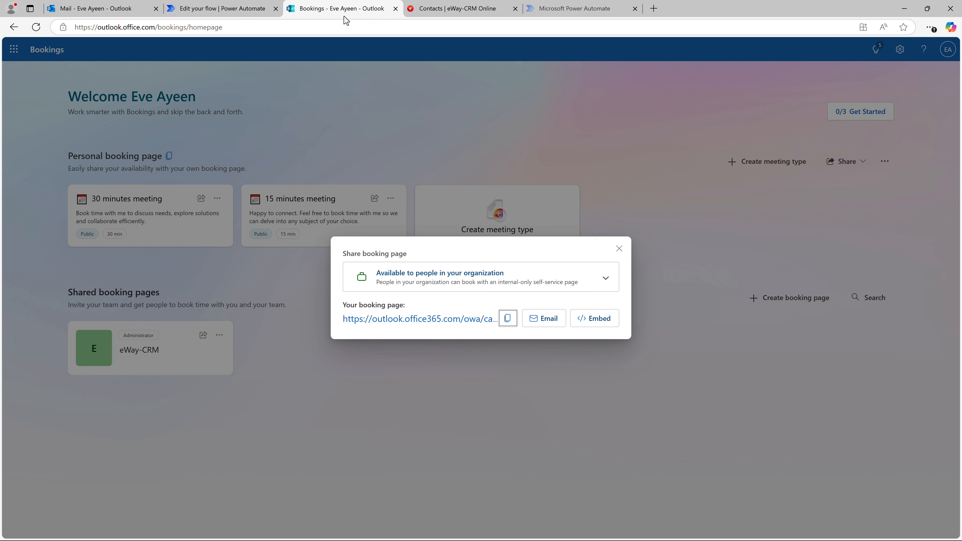
left_click(418, 321)
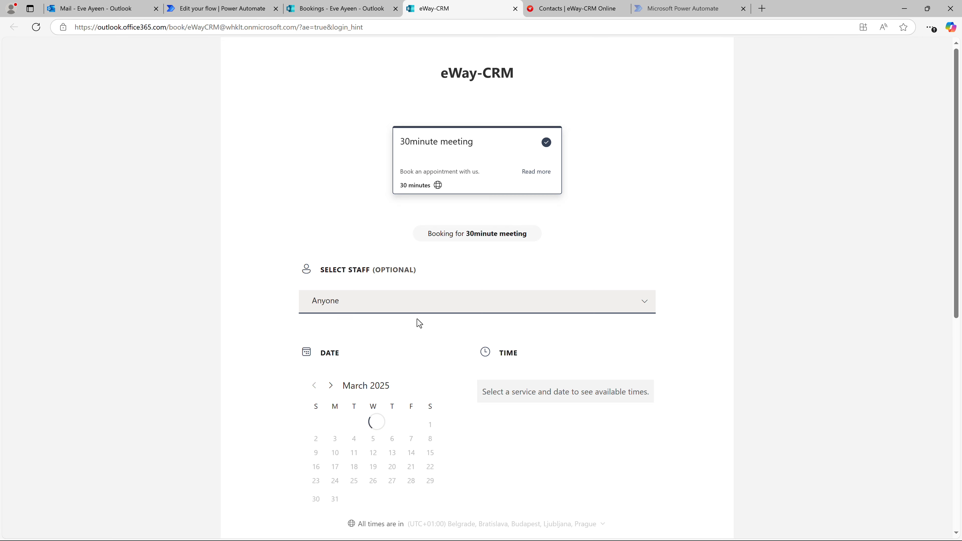
left_click(415, 309)
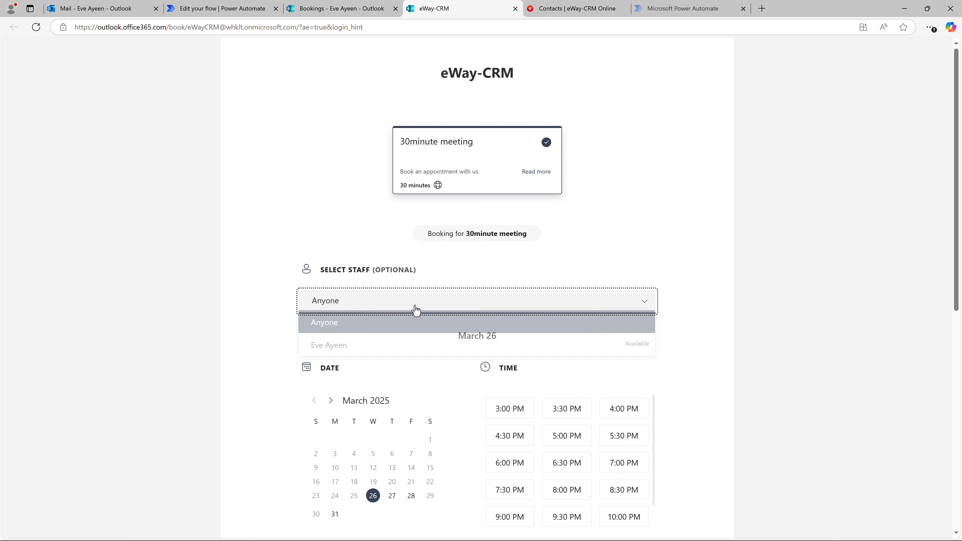
left_click(415, 347)
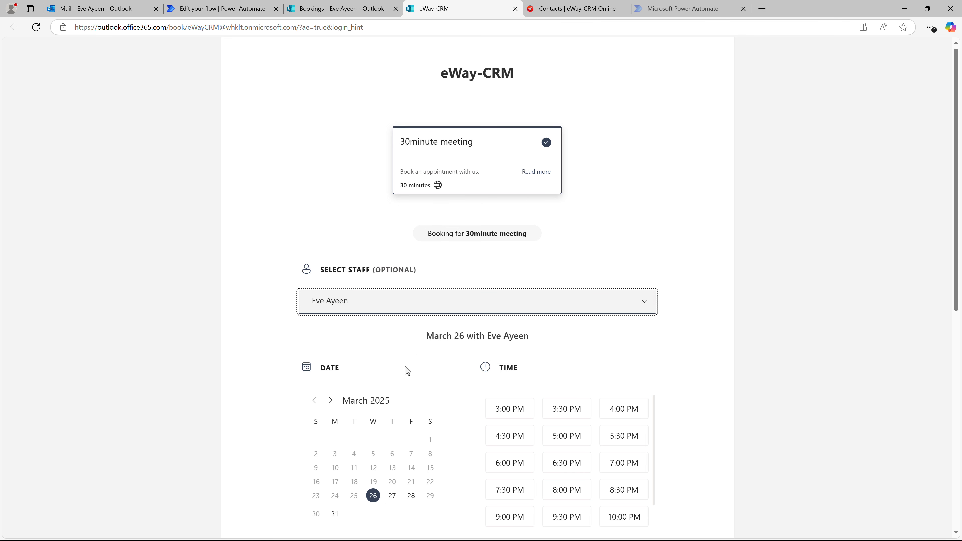
left_click(396, 499)
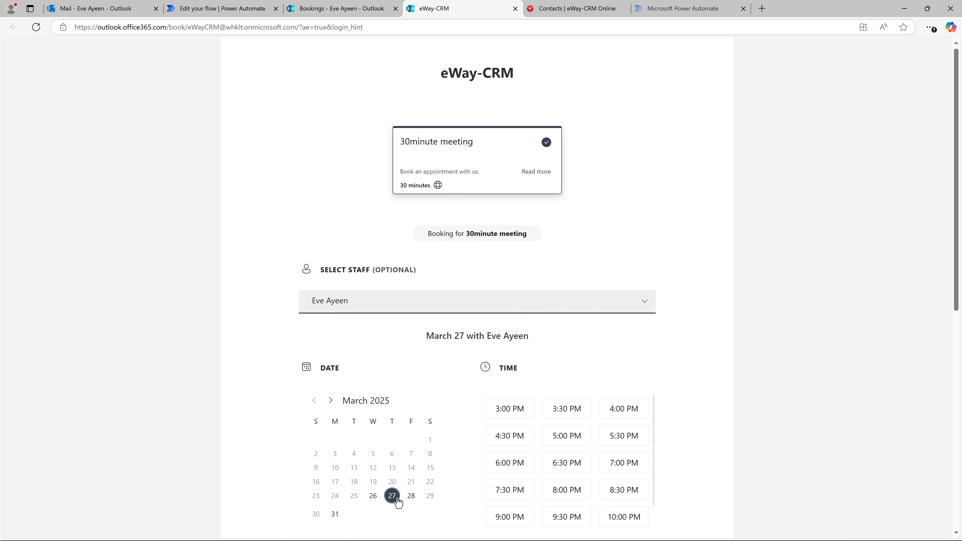
left_click(516, 416)
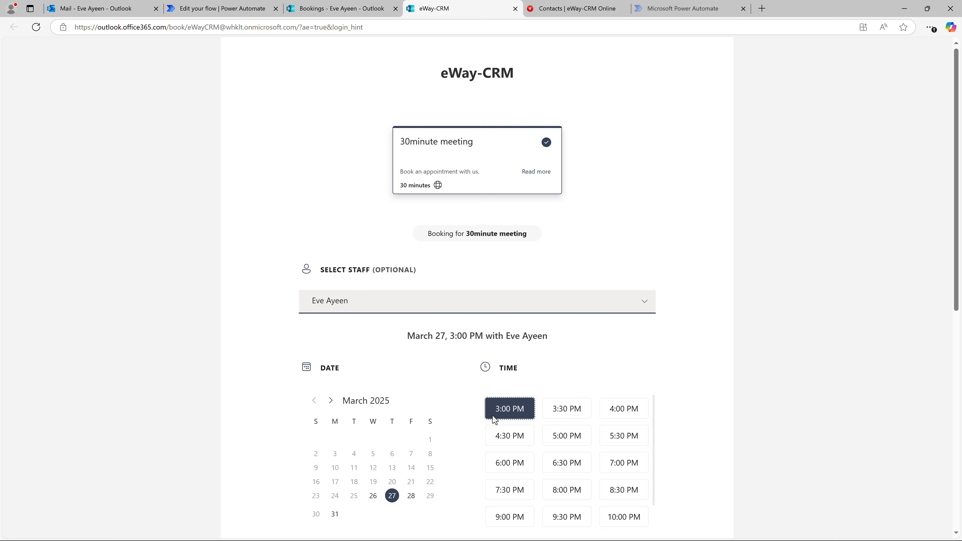
Step: Add the special request "I'd like to discuss a maintenance of our manufacturing equipment." and book the appointment
scroll(492, 415, "down", 10)
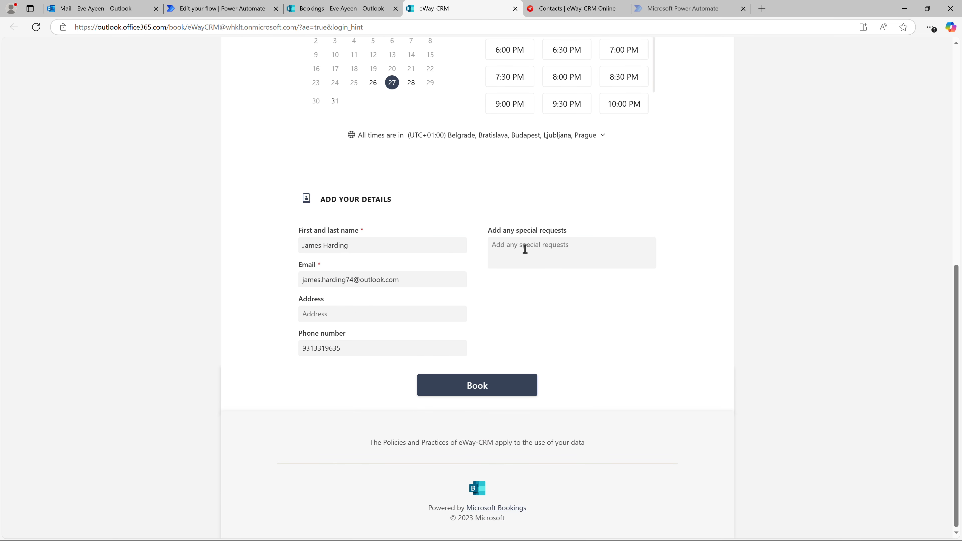
left_click(525, 249)
type("I'd like to discuss a maintenance of our manufacturing equipment.")
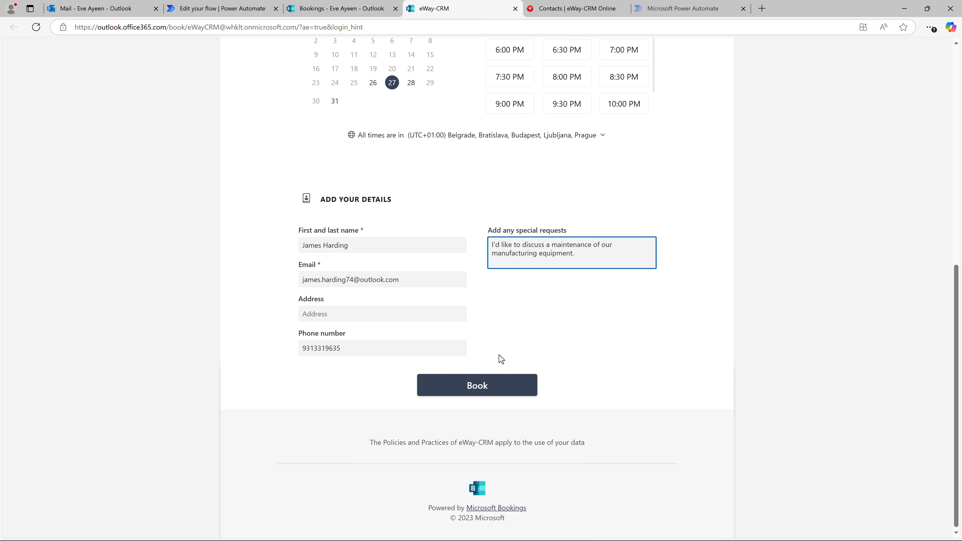
left_click(489, 387)
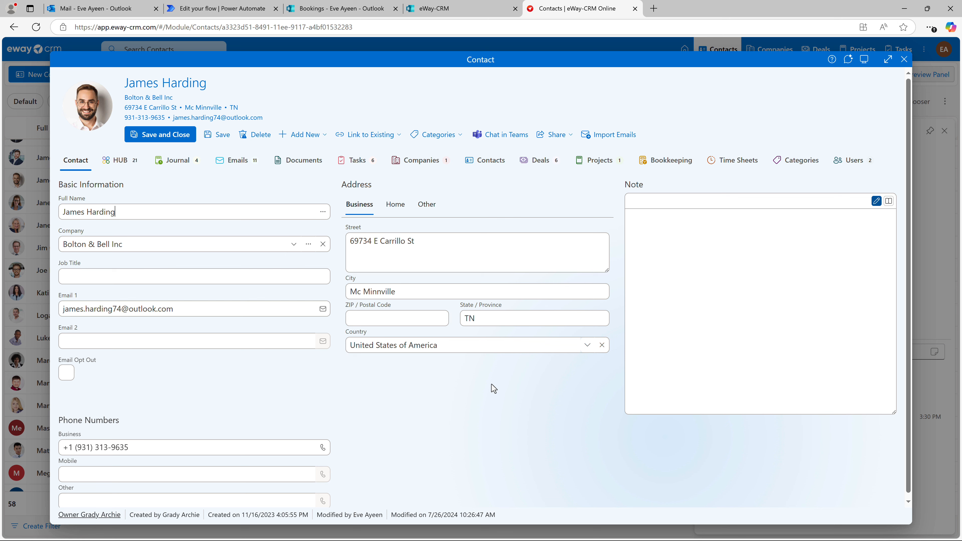
Step: In eWay-CRM, open the new meeting journal from the customer contact's HUB history to check its details
left_click(128, 163)
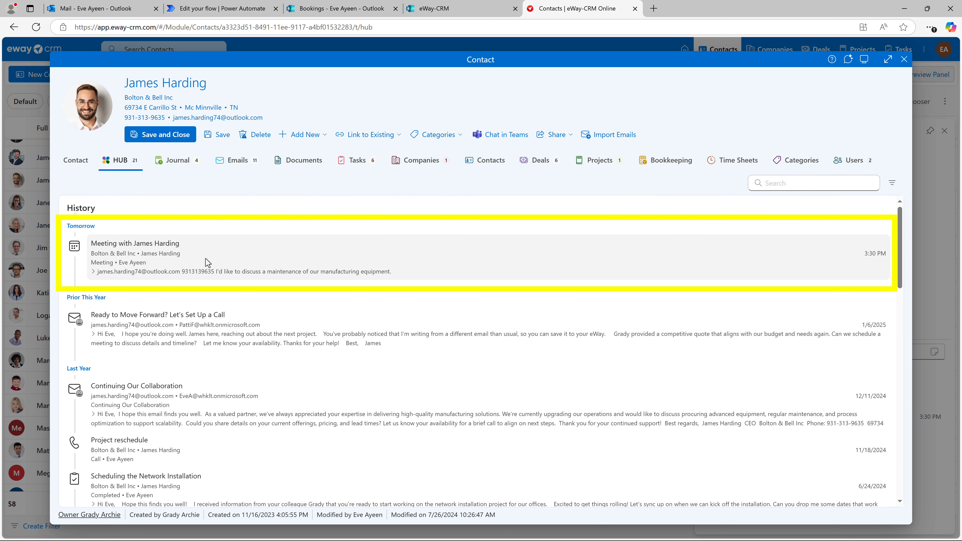
left_click(208, 262)
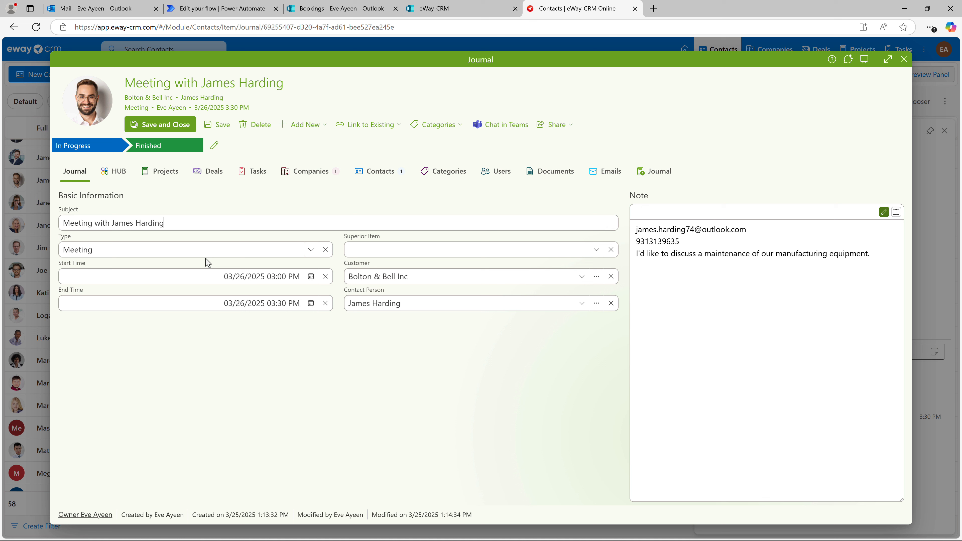